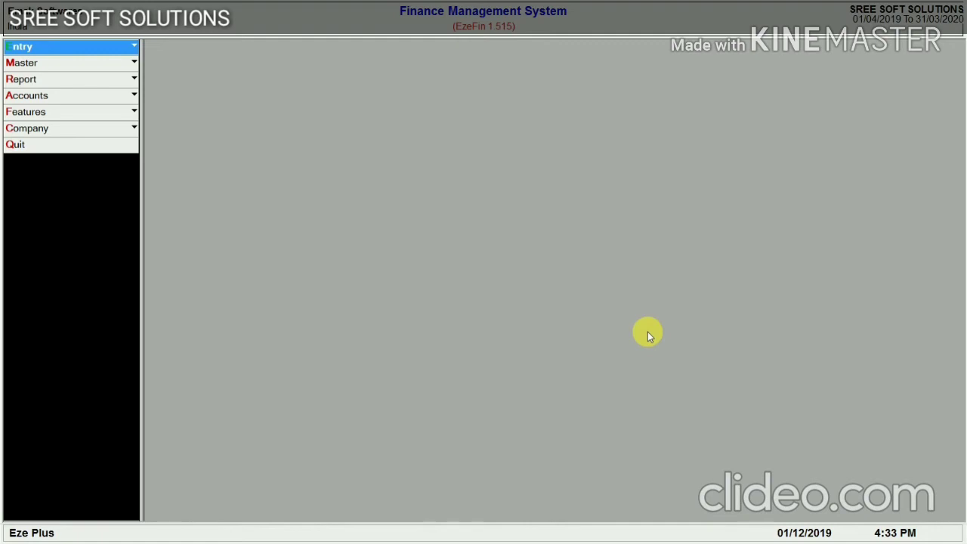
# Open the HP Entry Creation form for a new hire-purchase loan
pyautogui.press('Return')
pyautogui.press('Return')
pyautogui.press('Return')
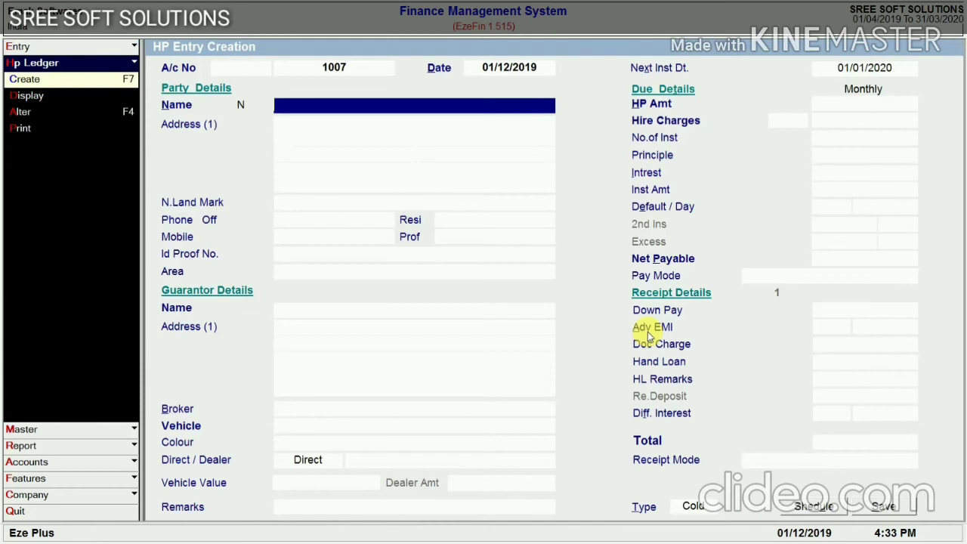
# Change the HP entry date from 01/12/2019 to 25-10-2019
pyautogui.press('Up')
pyautogui.press('Up')
pyautogui.press('Up')
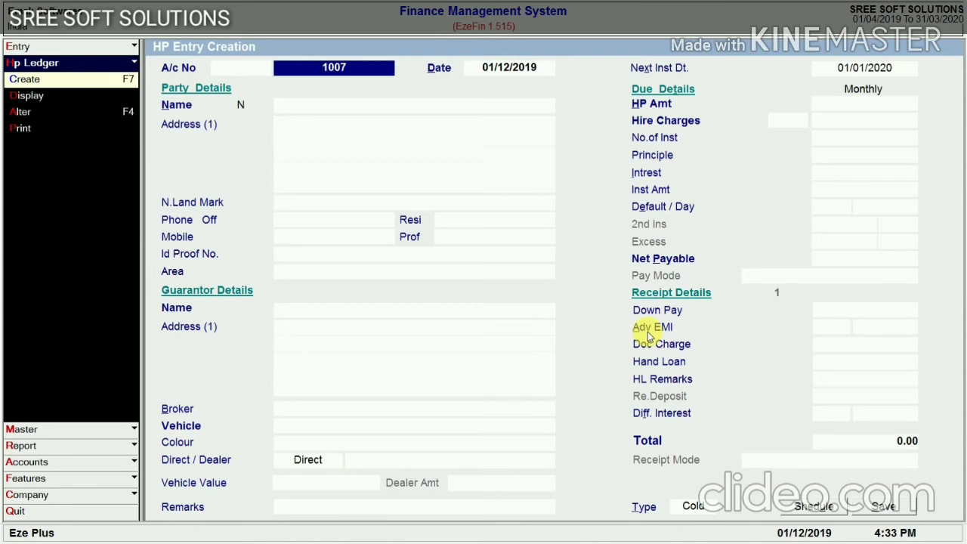
pyautogui.press('Return')
pyautogui.write('2')
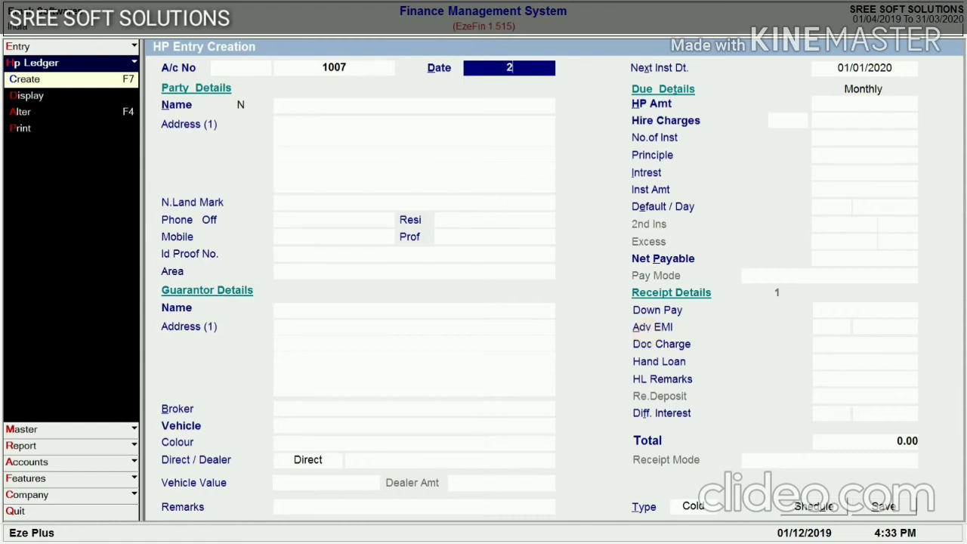
pyautogui.write('5-10-2019')
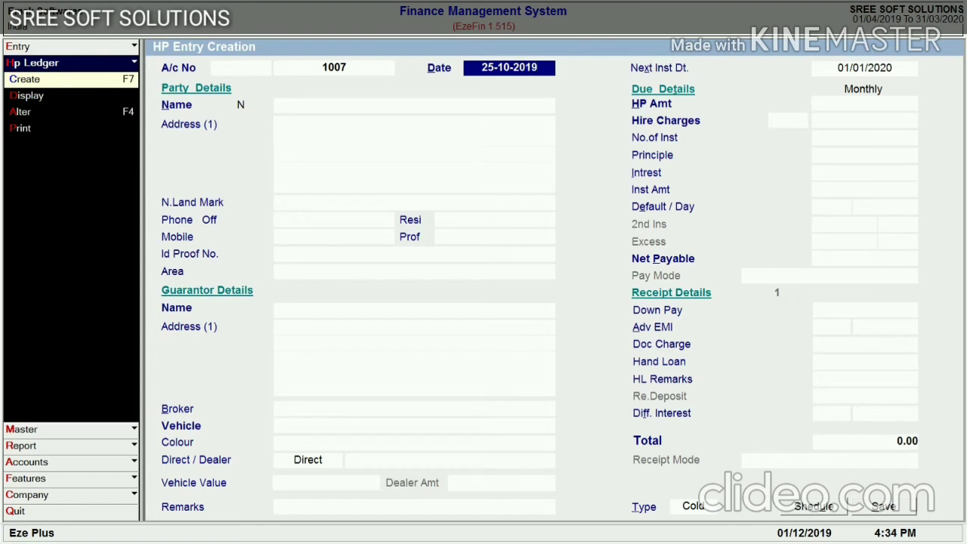
pyautogui.press('Return')
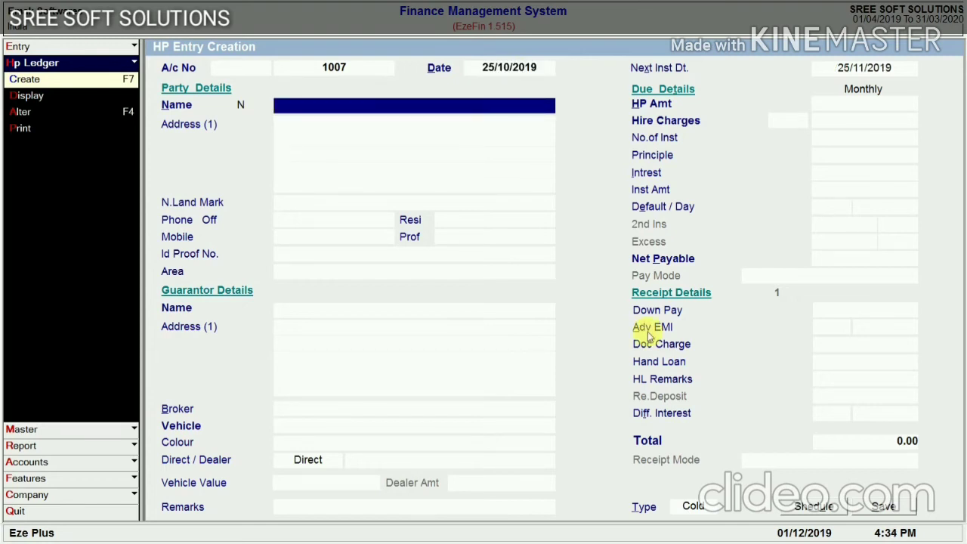
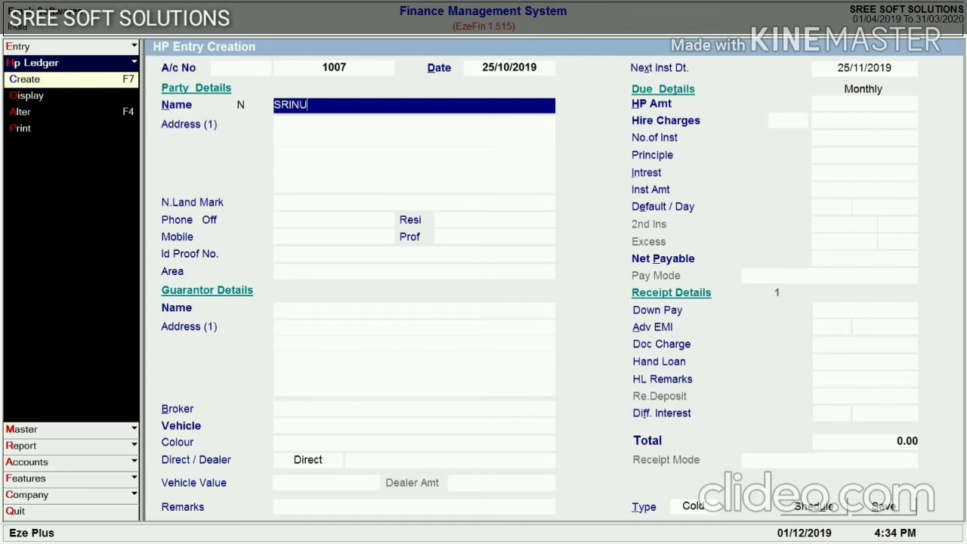
# Enter the borrower's full name and both lines of their address
pyautogui.press('Return')
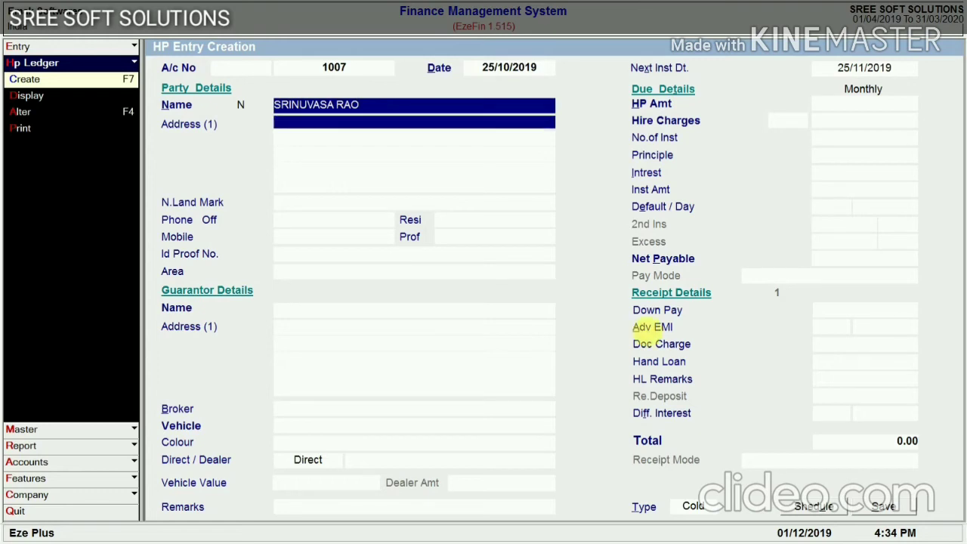
pyautogui.write('S')
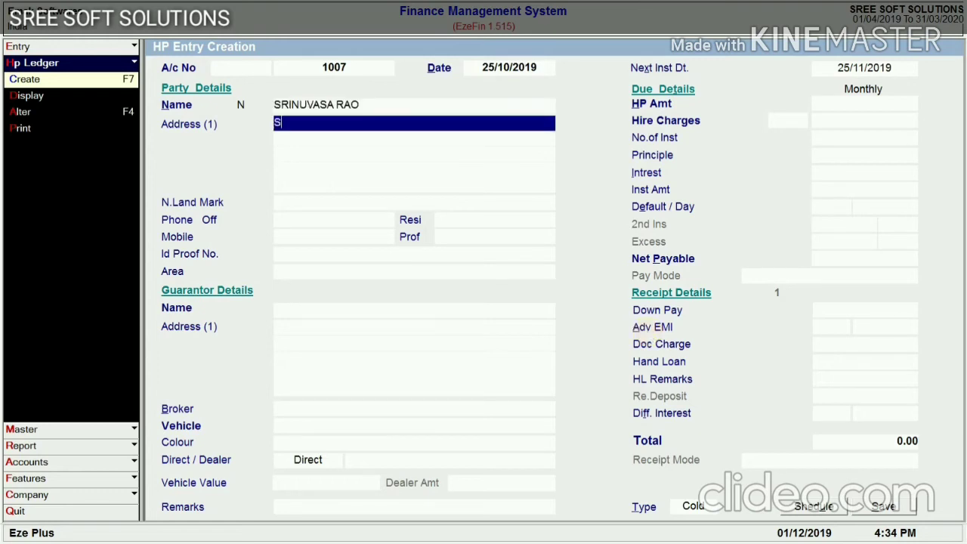
pyautogui.write('/O SAMBAMURTHY')
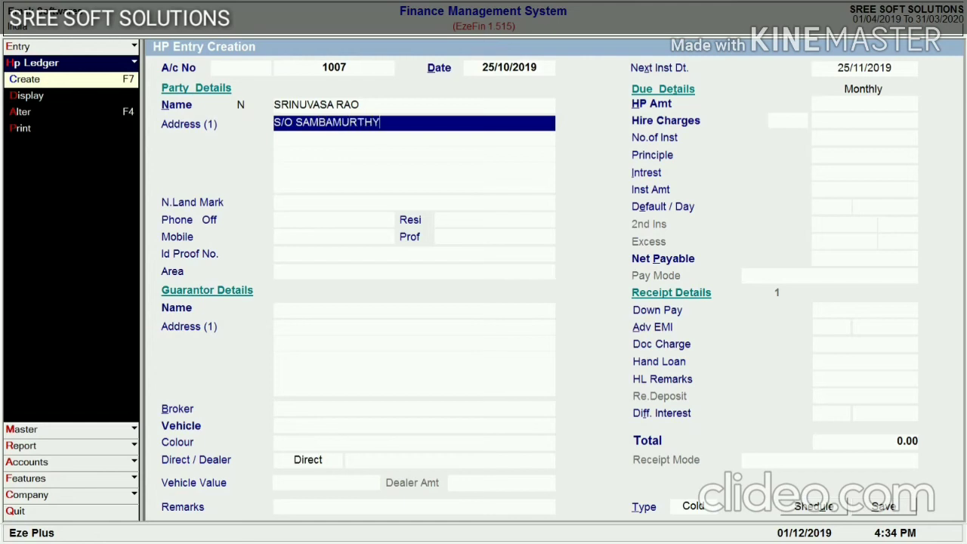
pyautogui.press('Return')
pyautogui.write('RAJAHM')
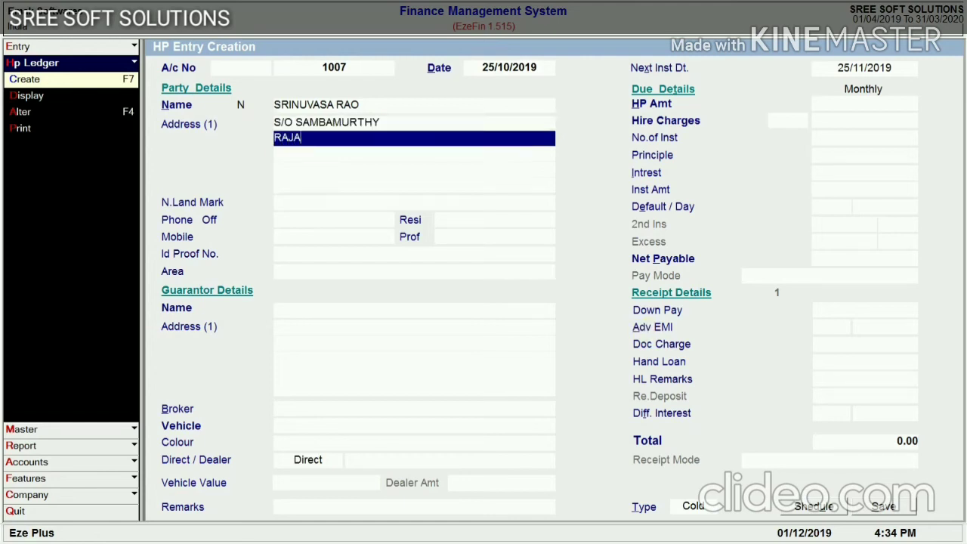
pyautogui.write('UNDRY')
pyautogui.press('Return')
pyautogui.press('Return')
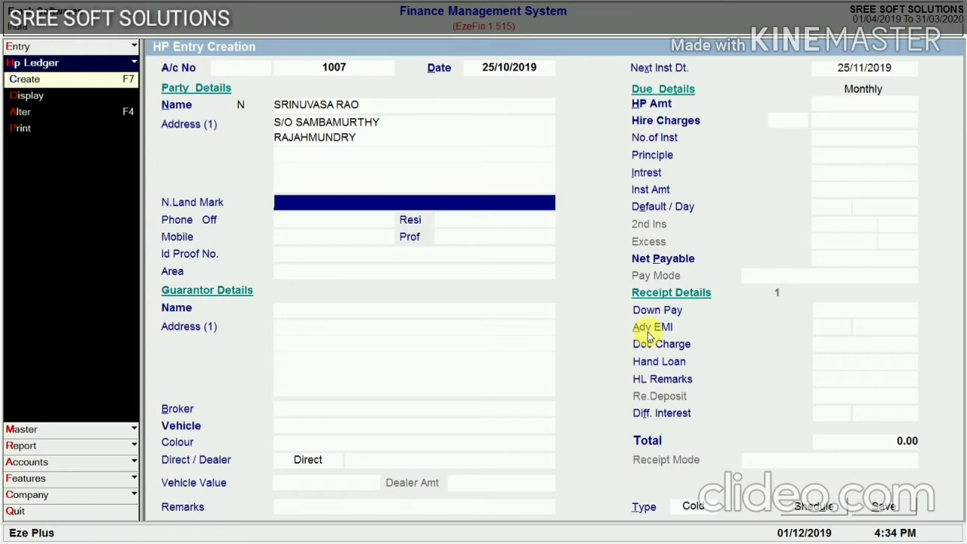
# Leave landmark and phone fields blank, set profession MARKETING, and skip ID proof
pyautogui.press('Return')
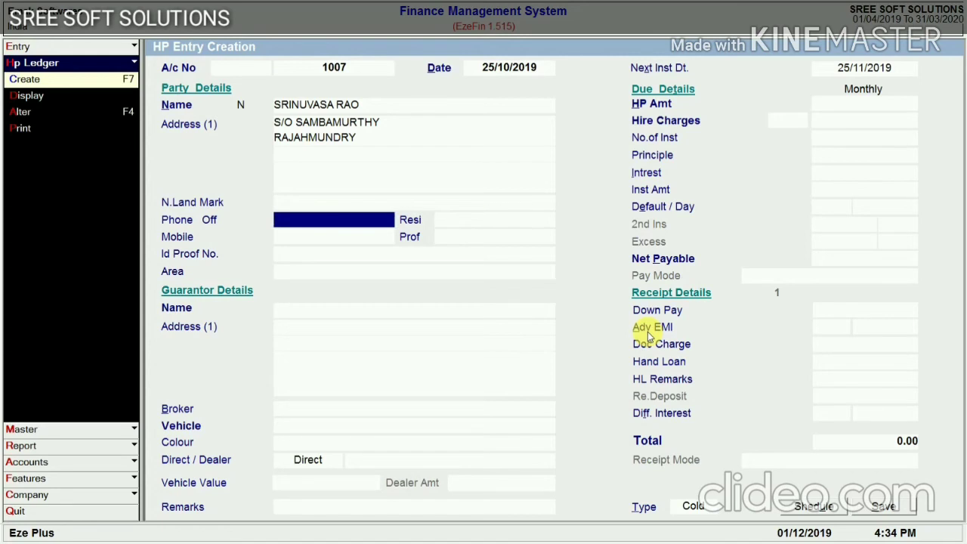
pyautogui.press('Return')
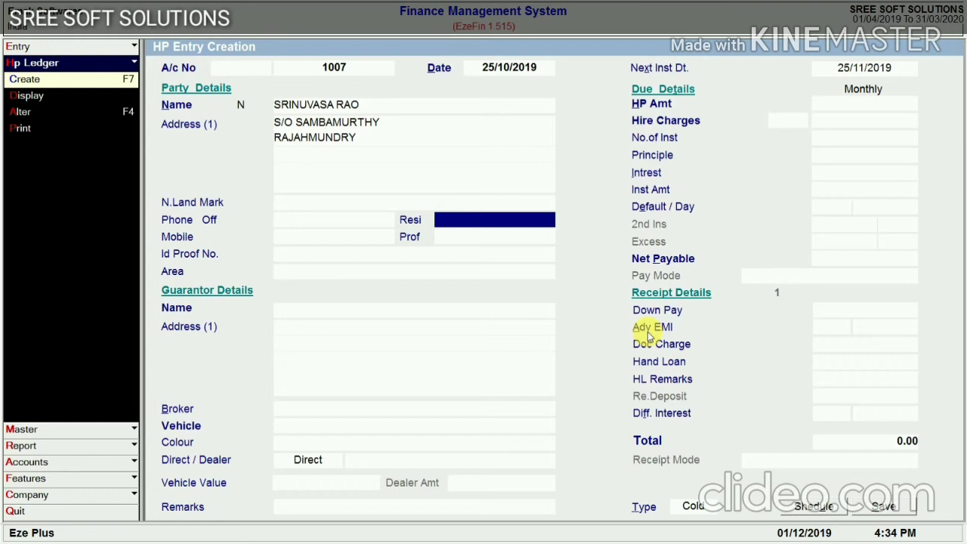
pyautogui.press('Return')
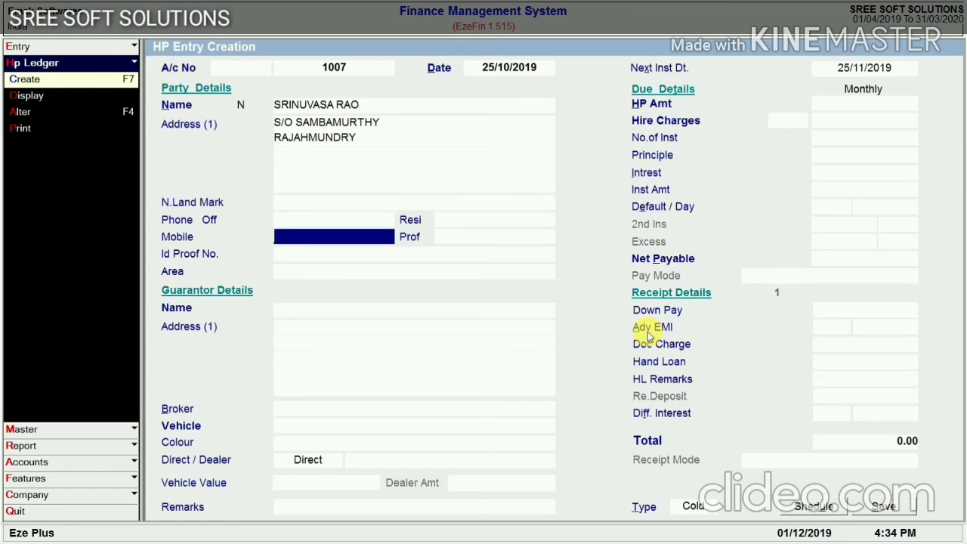
pyautogui.press('Return')
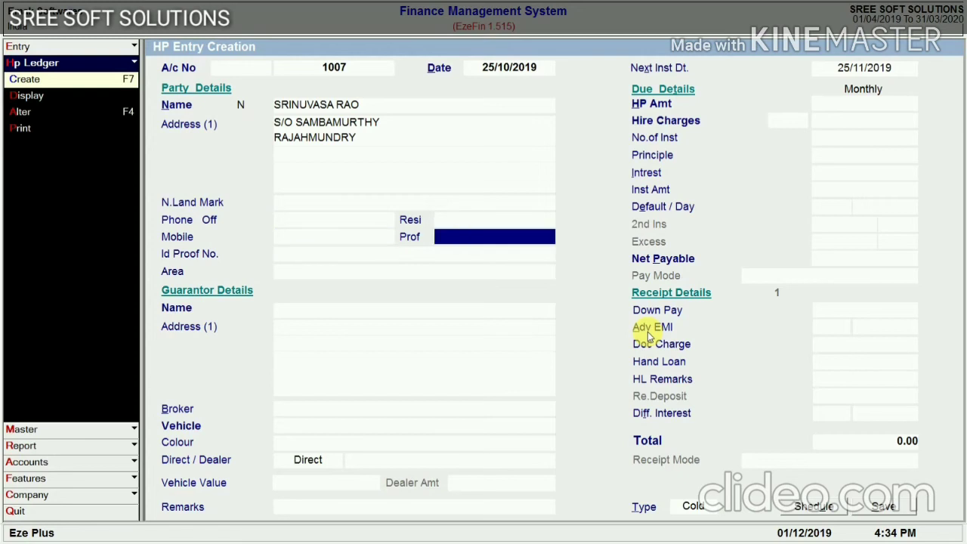
pyautogui.write('MARKETING')
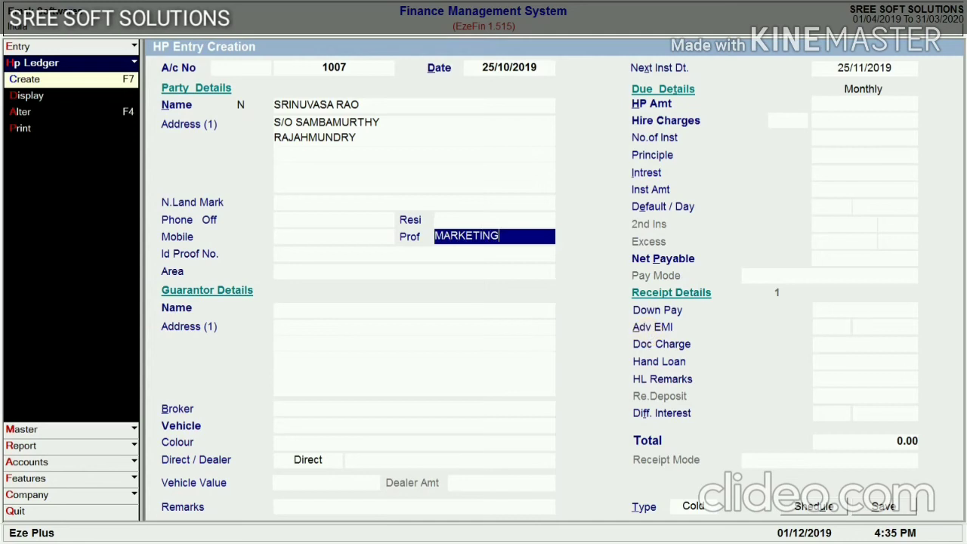
pyautogui.press('Return')
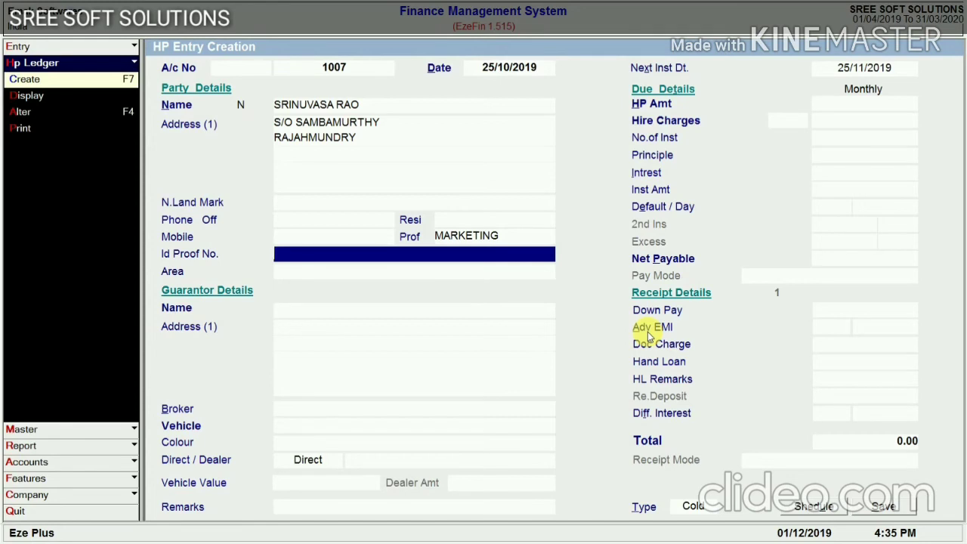
pyautogui.press('Return')
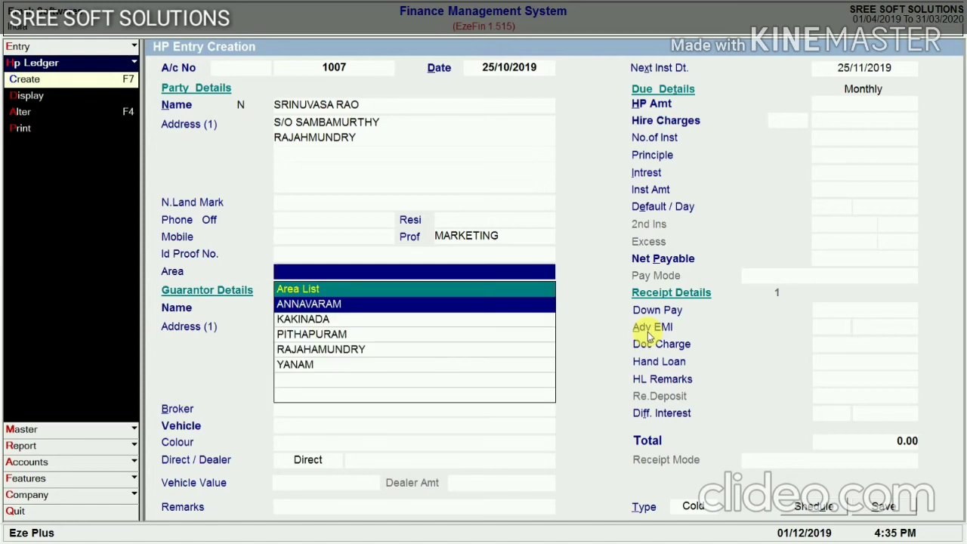
# Select area RAJAHAMUNDRY and enter the guarantor's name and address
pyautogui.press('Down')
pyautogui.press('Down')
pyautogui.press('Down')
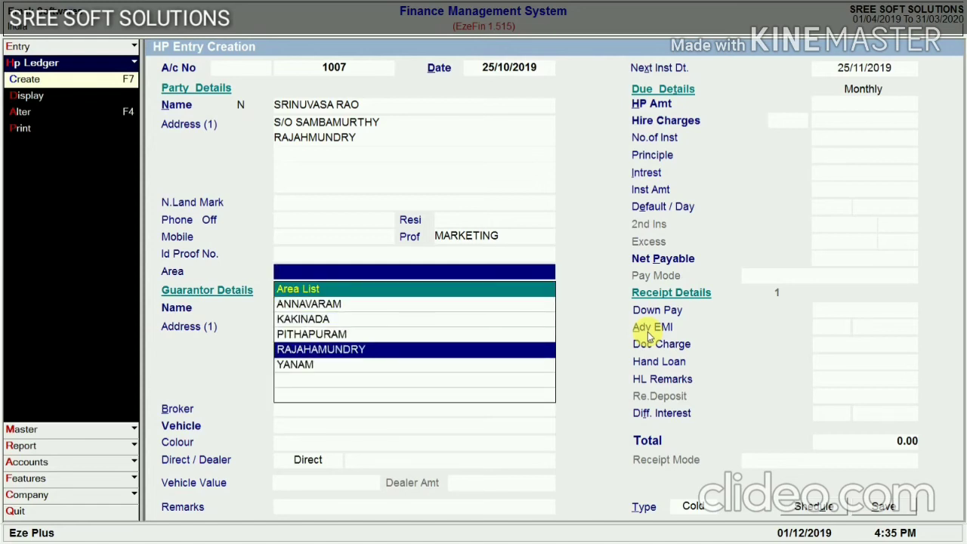
pyautogui.press('Return')
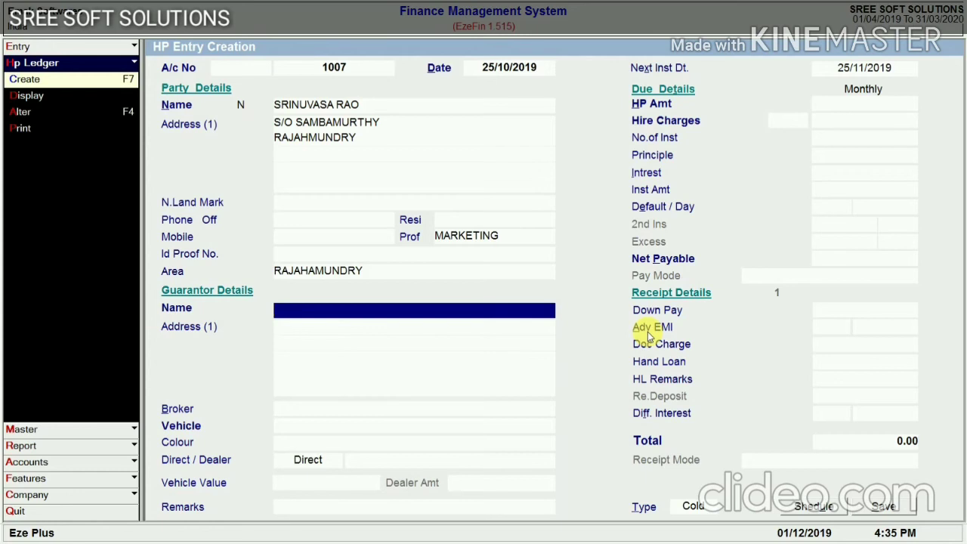
pyautogui.write('SAMBAMURTHY')
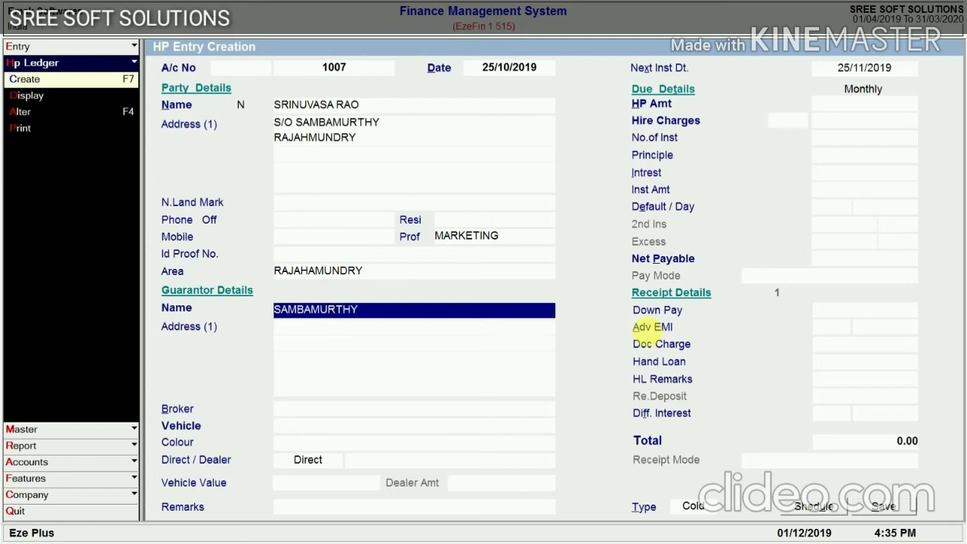
pyautogui.press('Return')
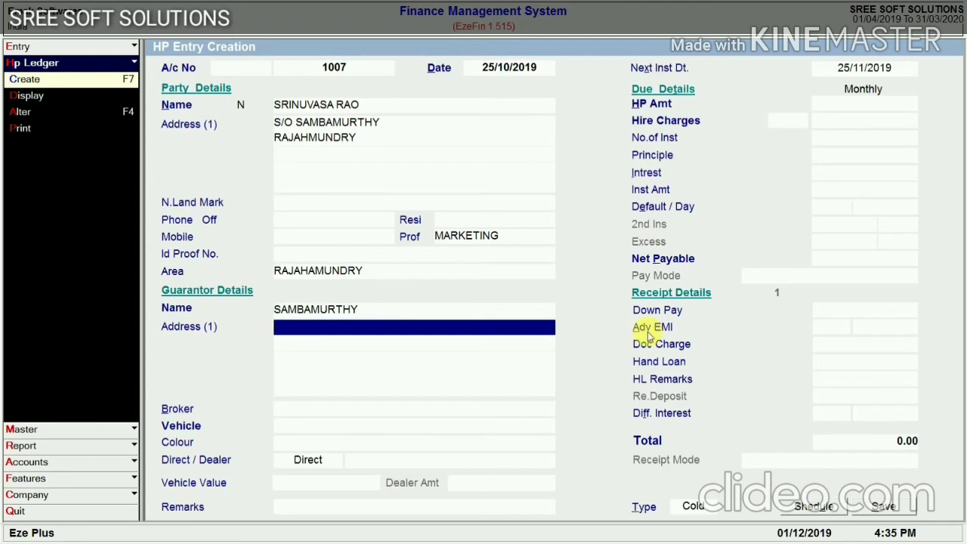
pyautogui.write('RJY')
pyautogui.press('Return')
pyautogui.press('Return')
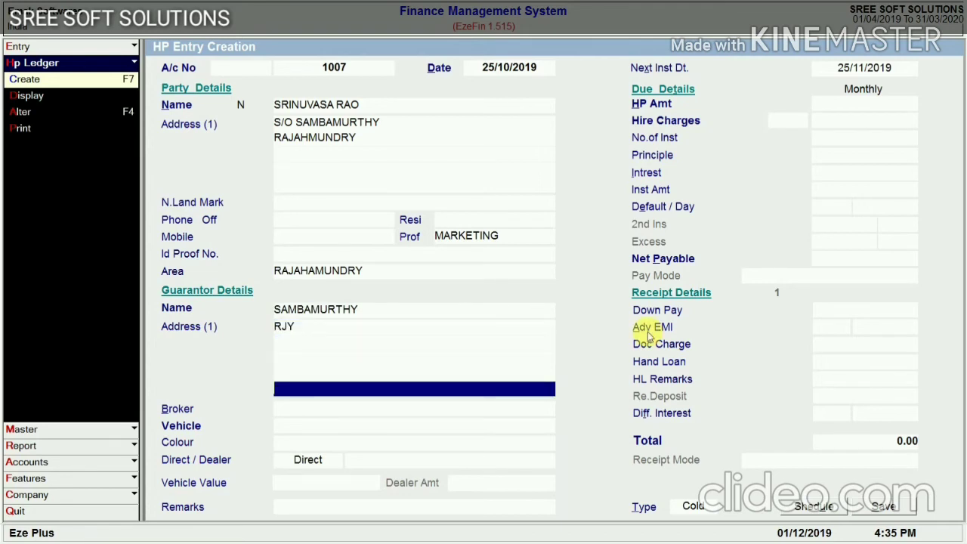
pyautogui.press('Return')
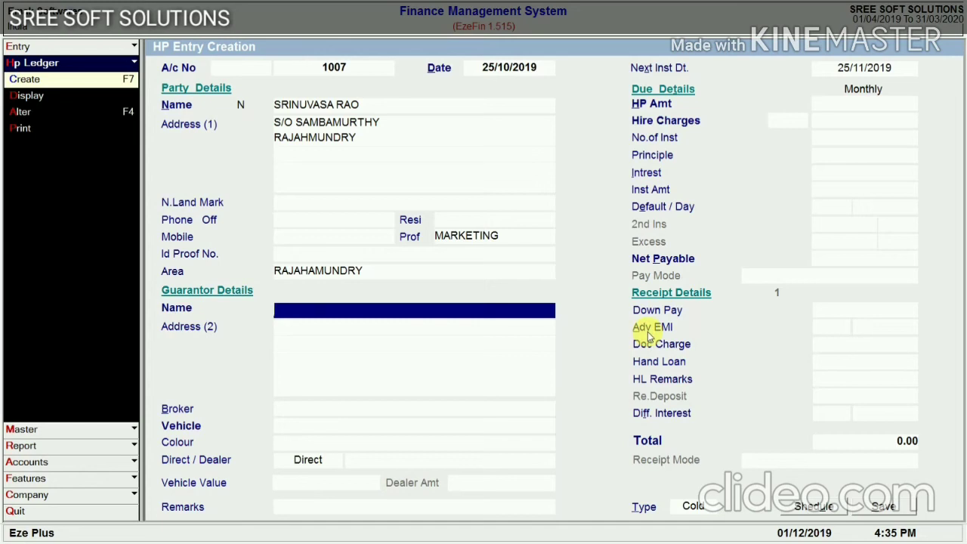
pyautogui.write('SAMBAMURTHY')
pyautogui.press('Return')
pyautogui.write('RJY')
pyautogui.press('Return')
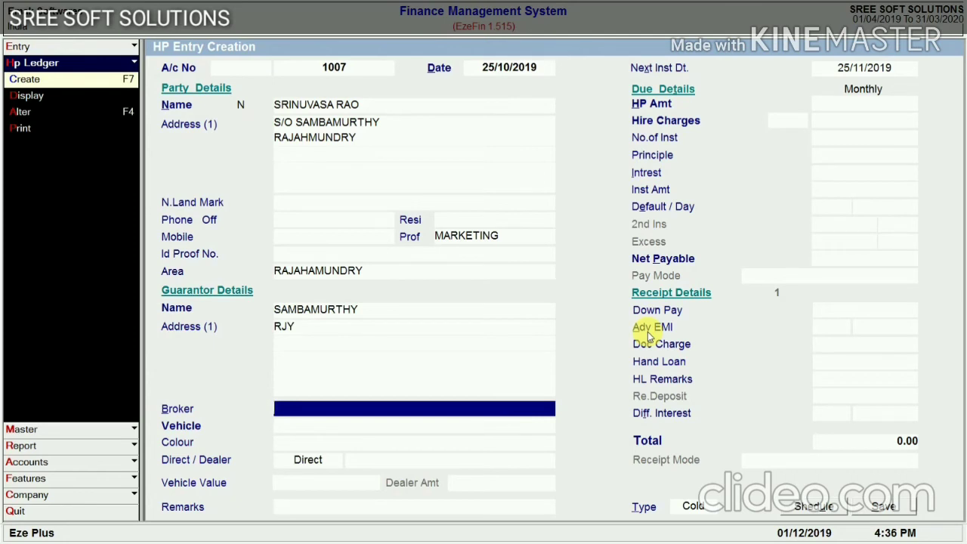
# Set broker Direct, vehicle ACTIVA-4G, colour Un Known and Direct sale type
pyautogui.press('Return')
pyautogui.press('Return')
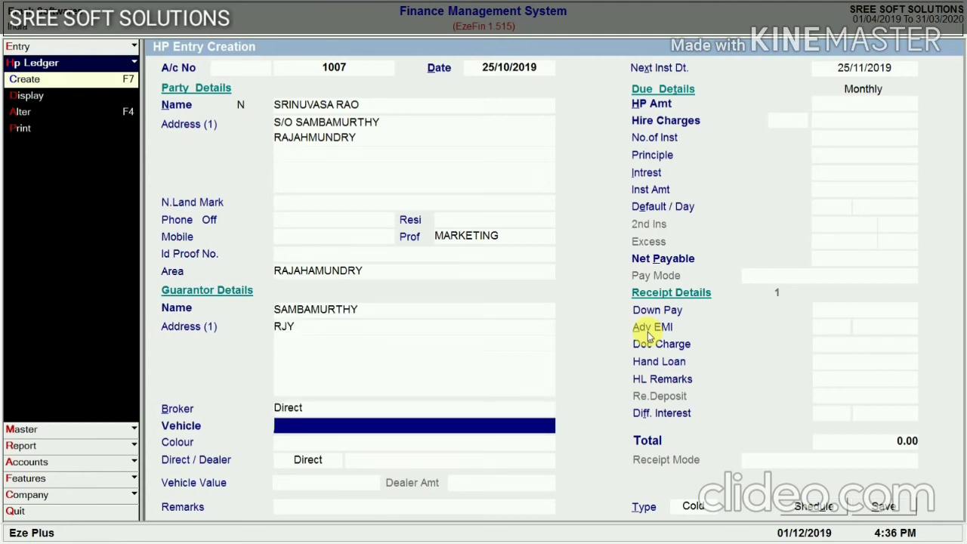
pyautogui.press('Return')
pyautogui.press('Down')
pyautogui.press('Down')
pyautogui.press('Down')
pyautogui.press('Down')
pyautogui.press('Down')
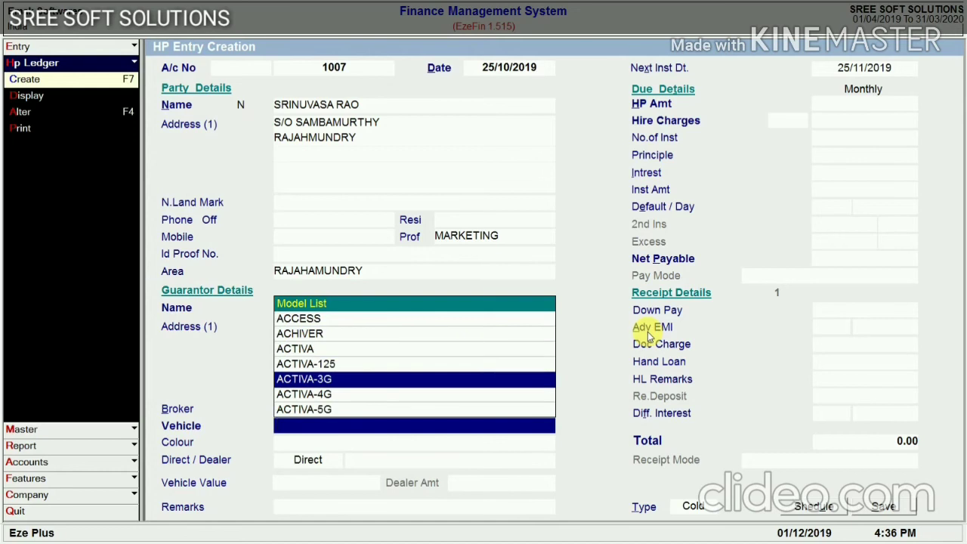
pyautogui.press('Return')
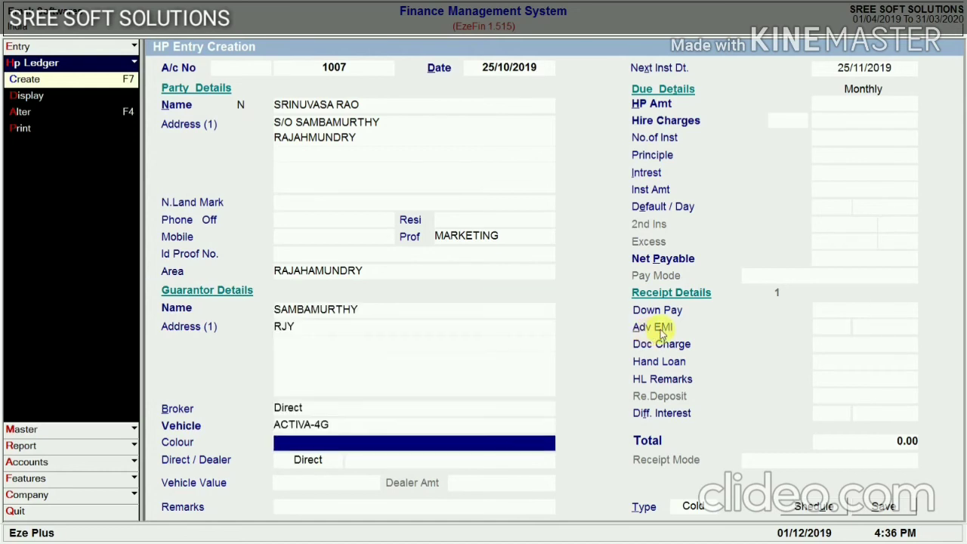
pyautogui.press('Return')
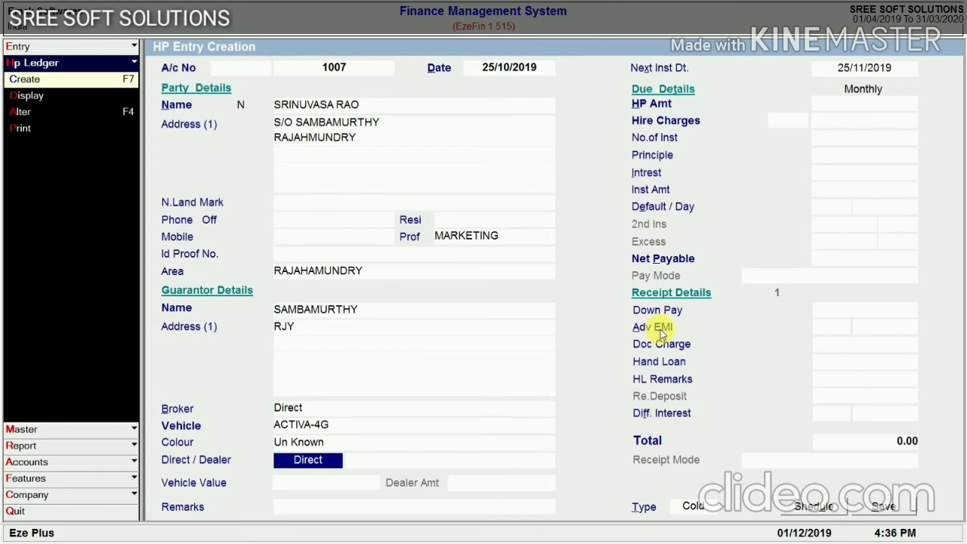
pyautogui.press('space')
pyautogui.press('space')
pyautogui.press('Return')
pyautogui.press('Return')
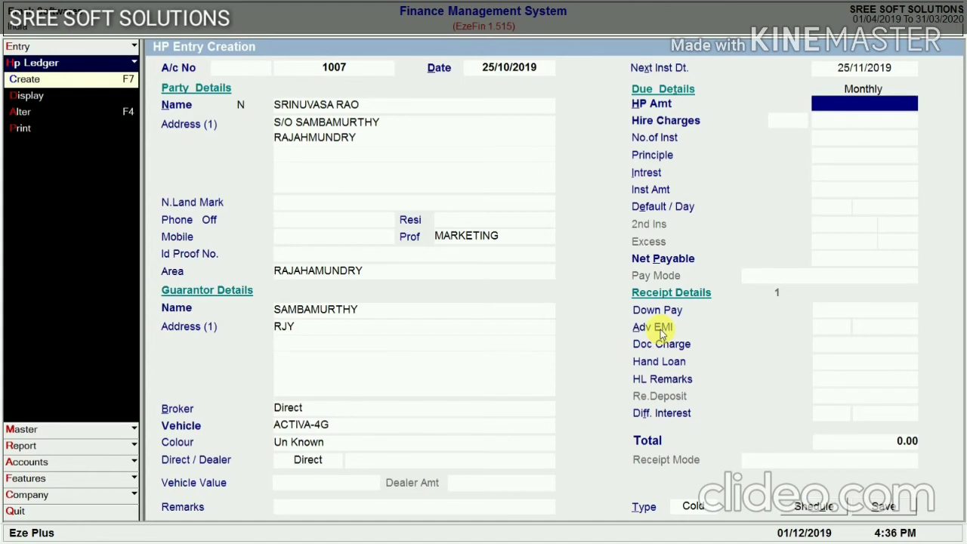
# Enter HP amount 45000, hire charges 24% and 24 instalments
pyautogui.write('45000')
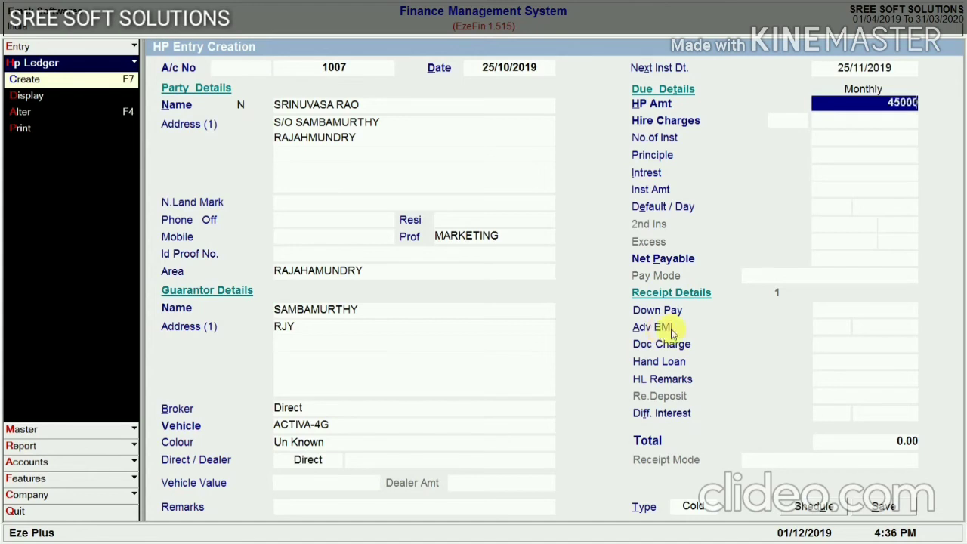
pyautogui.press('Return')
pyautogui.press('Left')
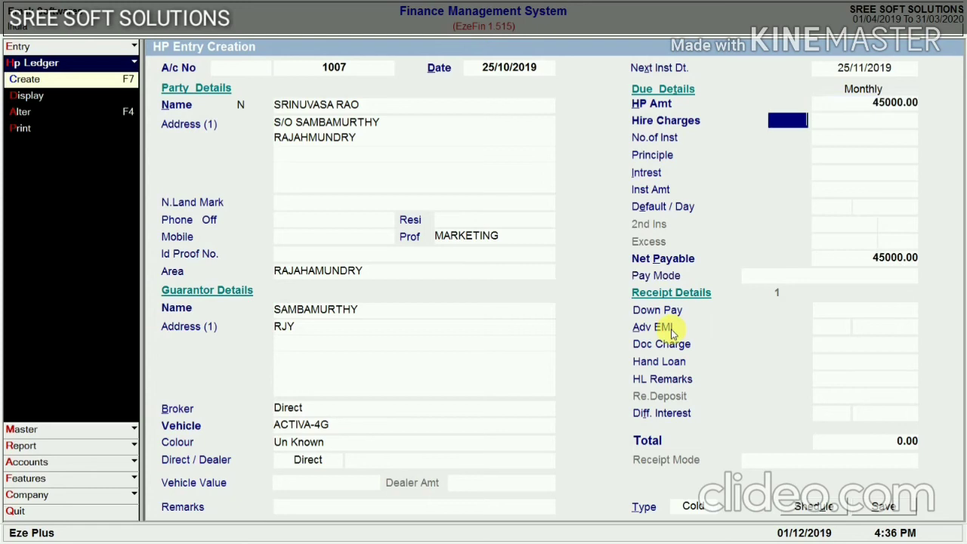
pyautogui.write('24')
pyautogui.press('Return')
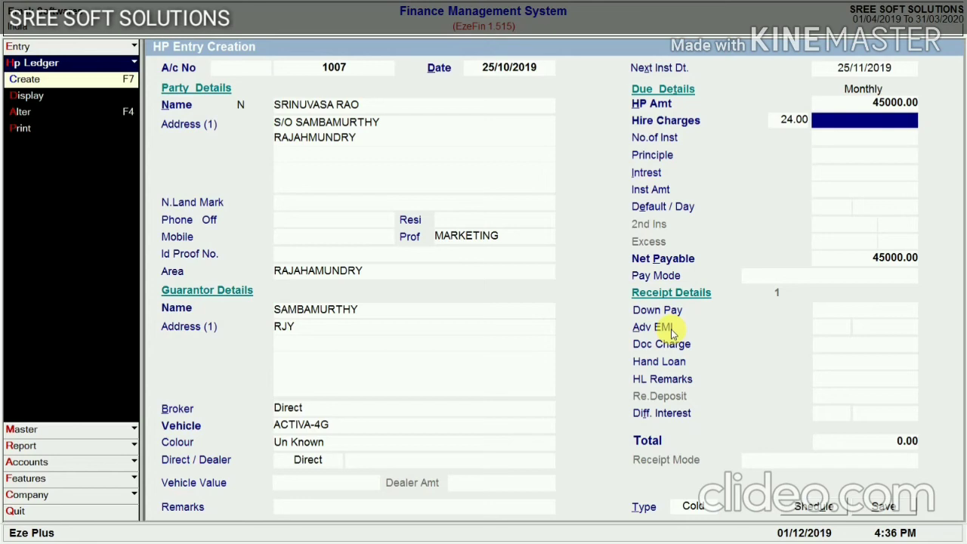
pyautogui.press('Return')
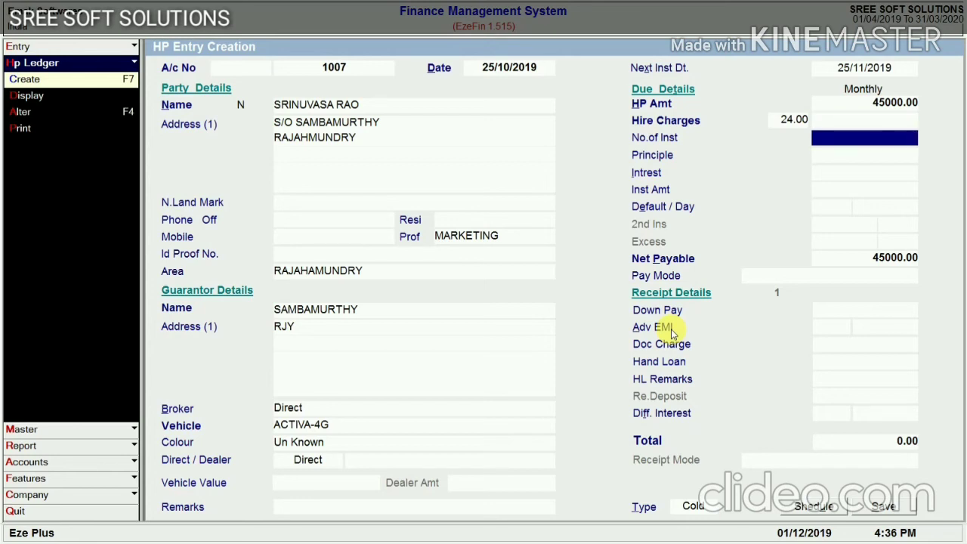
pyautogui.write('24')
pyautogui.press('Return')
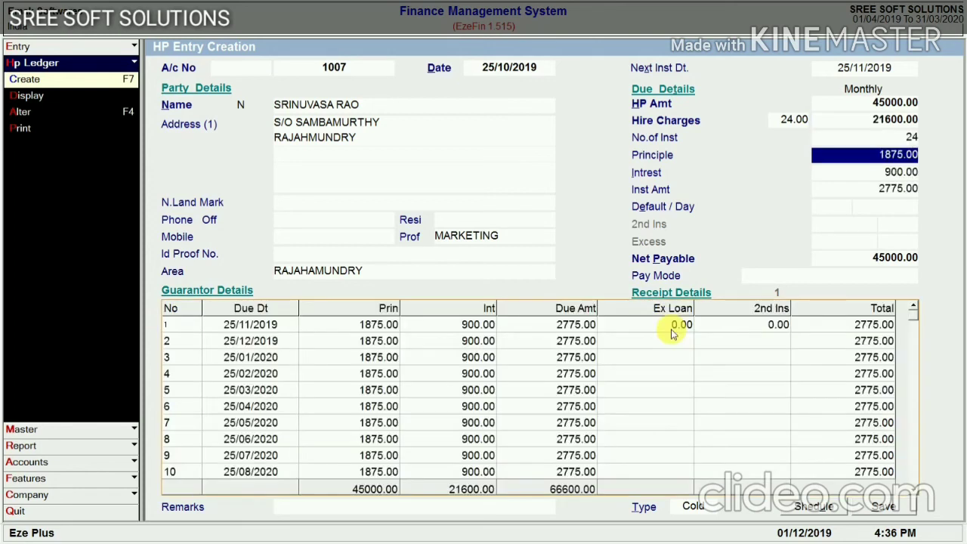
# Accept the principal, interest and instalment amounts to reach the default-per-day field
pyautogui.press('Return')
pyautogui.press('Return')
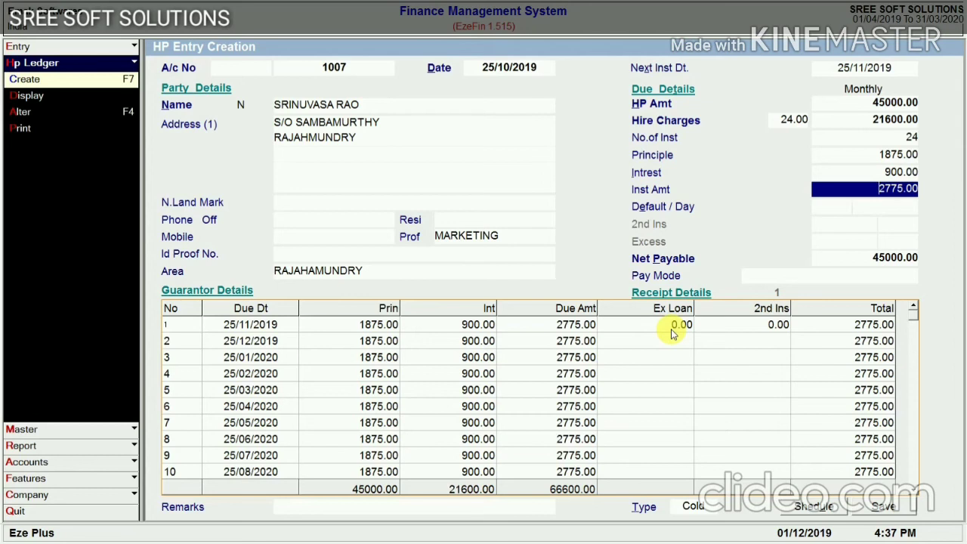
pyautogui.press('Return')
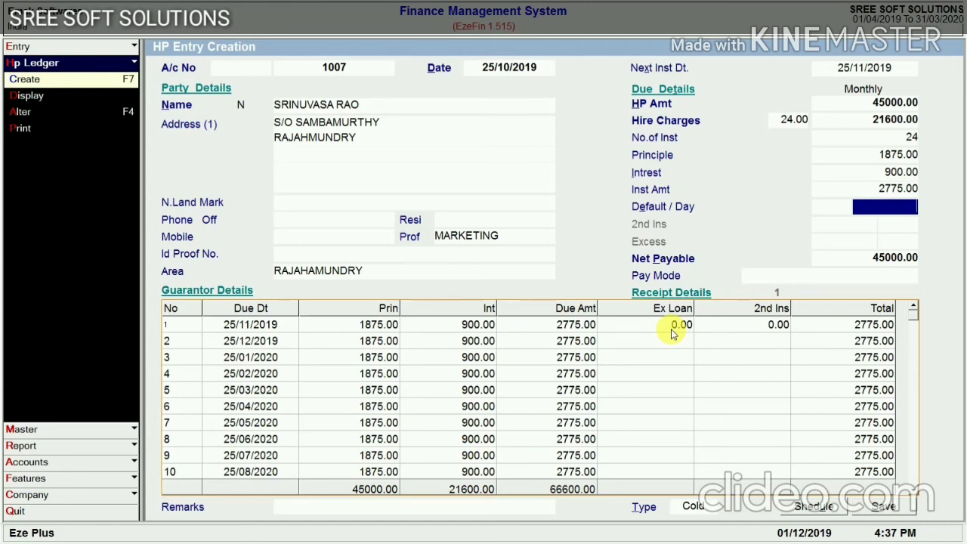
# Set a default charge of 10 per day and Cash A/c as the pay mode
pyautogui.write('10')
pyautogui.press('Return')
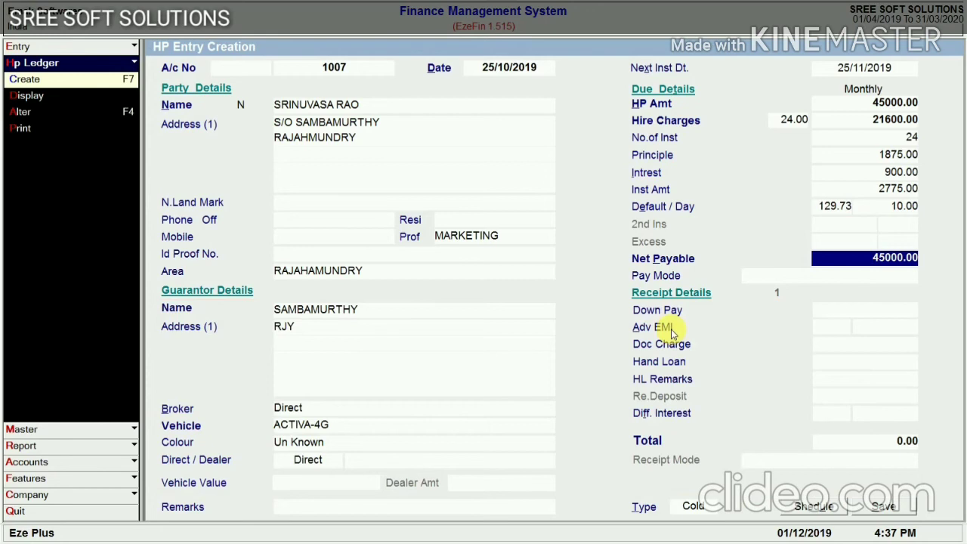
pyautogui.press('Return')
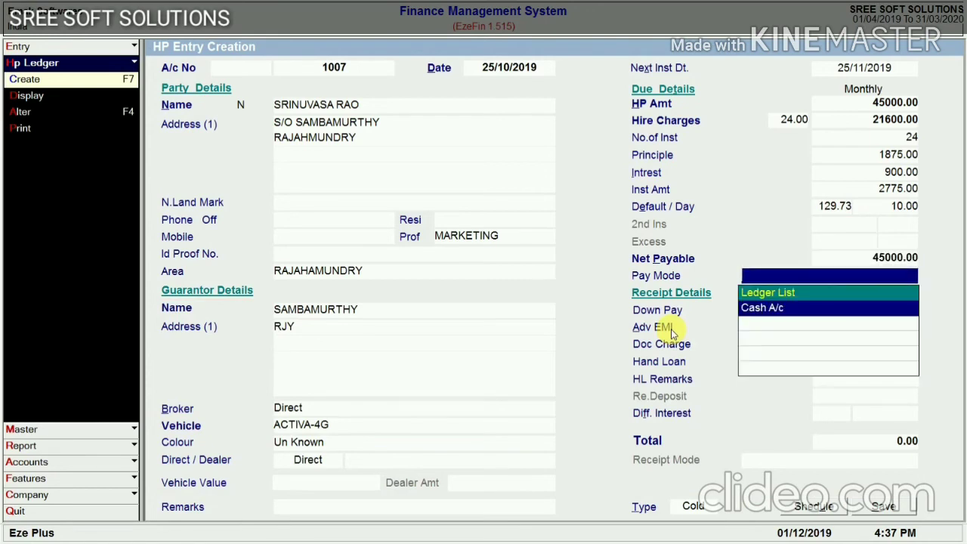
pyautogui.press('Return')
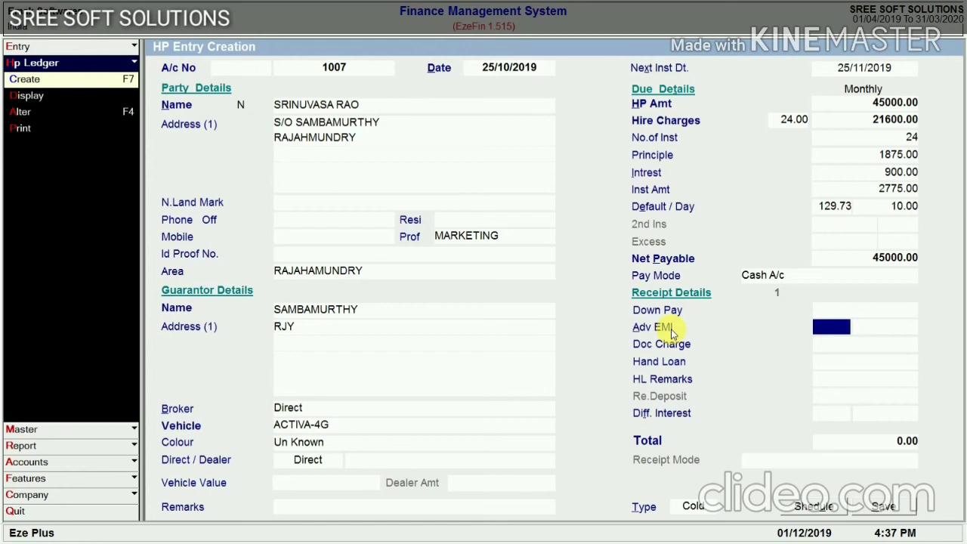
# Save the HP loan entry and continue to its RC book entry
pyautogui.press('Return')
pyautogui.press('Return')
pyautogui.press('Return')
pyautogui.press('Return')
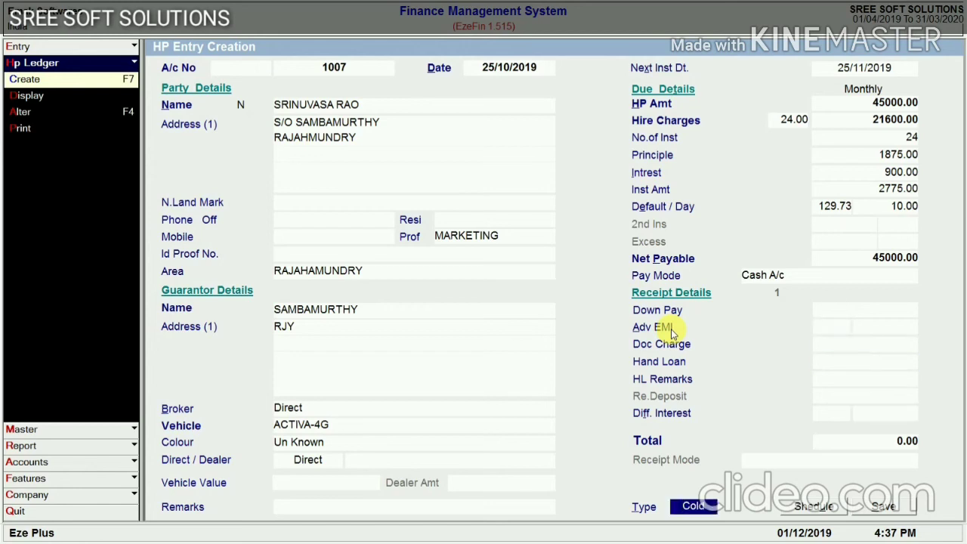
pyautogui.press('Return')
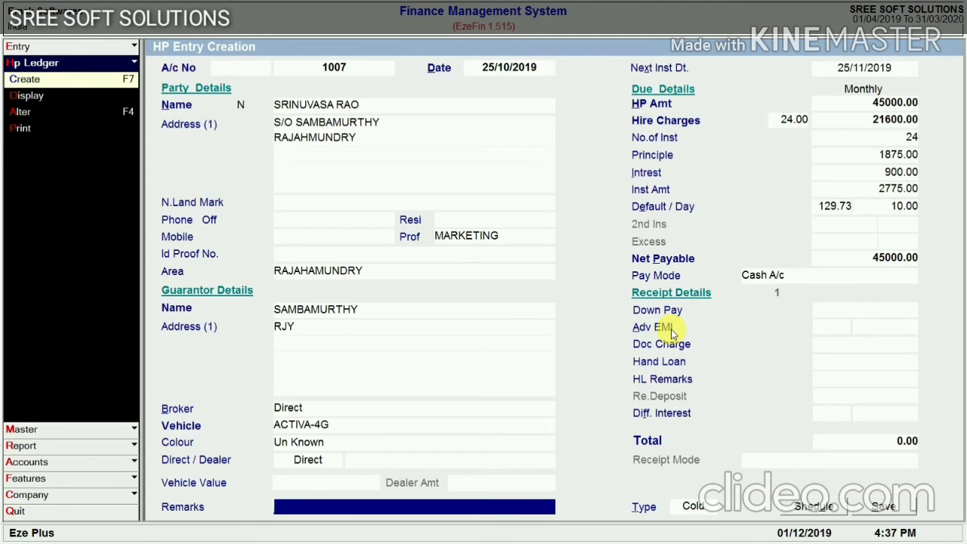
pyautogui.press('Return')
pyautogui.press('Return')
pyautogui.press('Return')
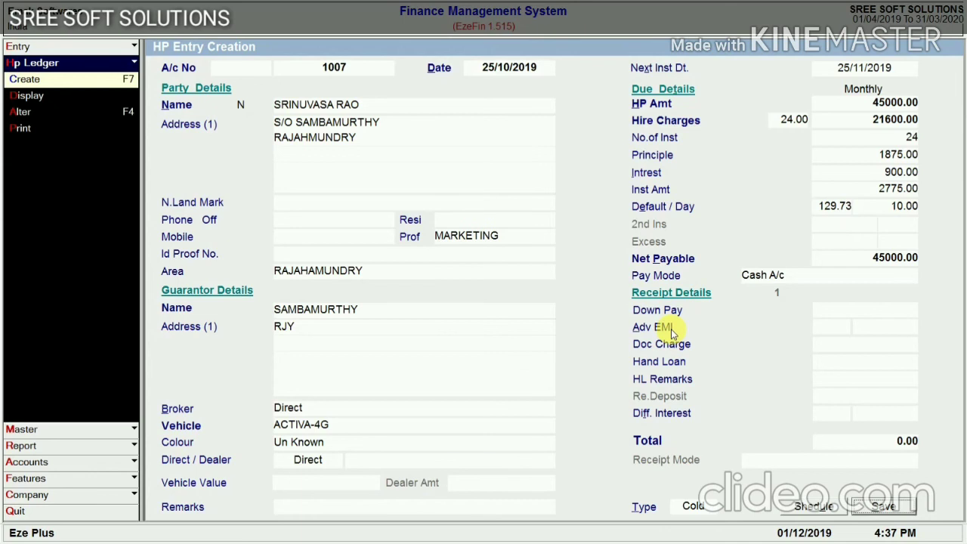
pyautogui.press('Return')
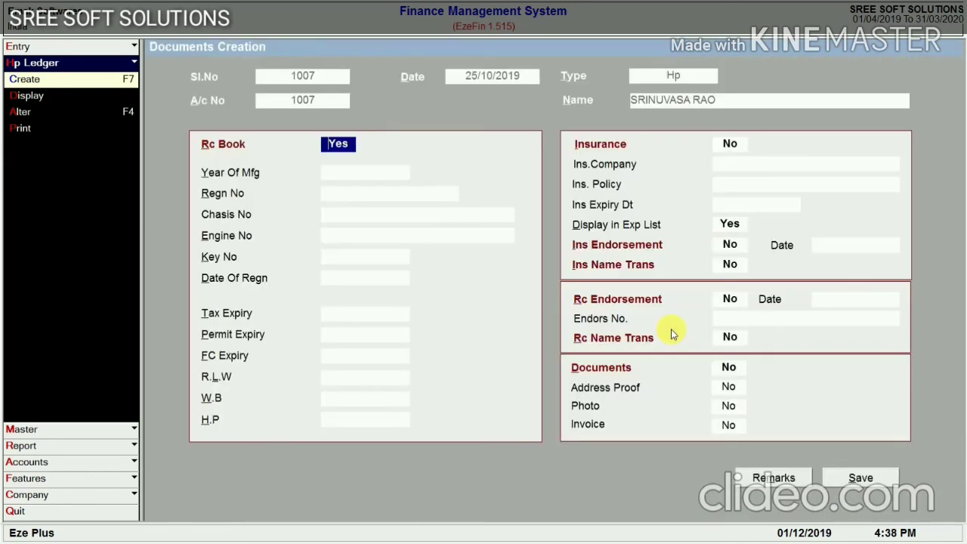
pyautogui.press('Return')
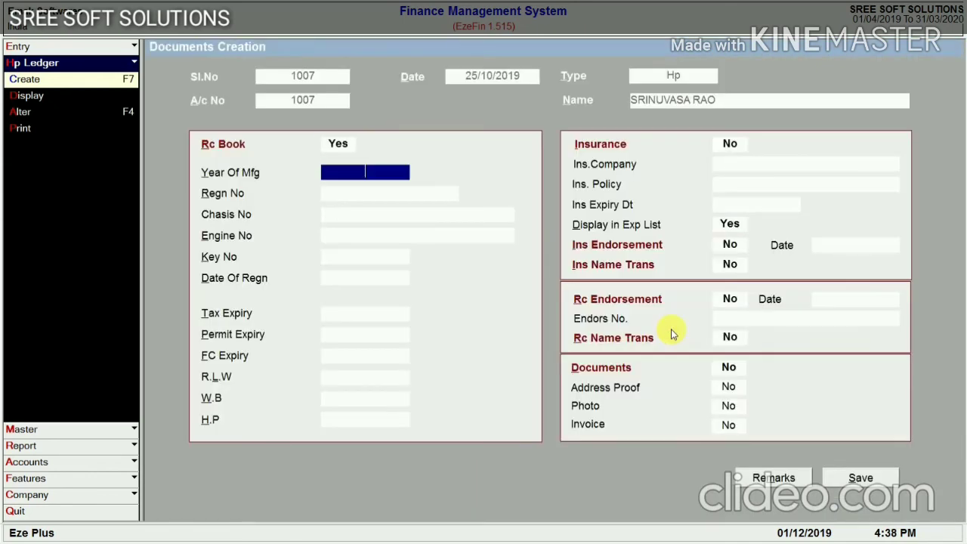
pyautogui.write('2019')
pyautogui.press('Return')
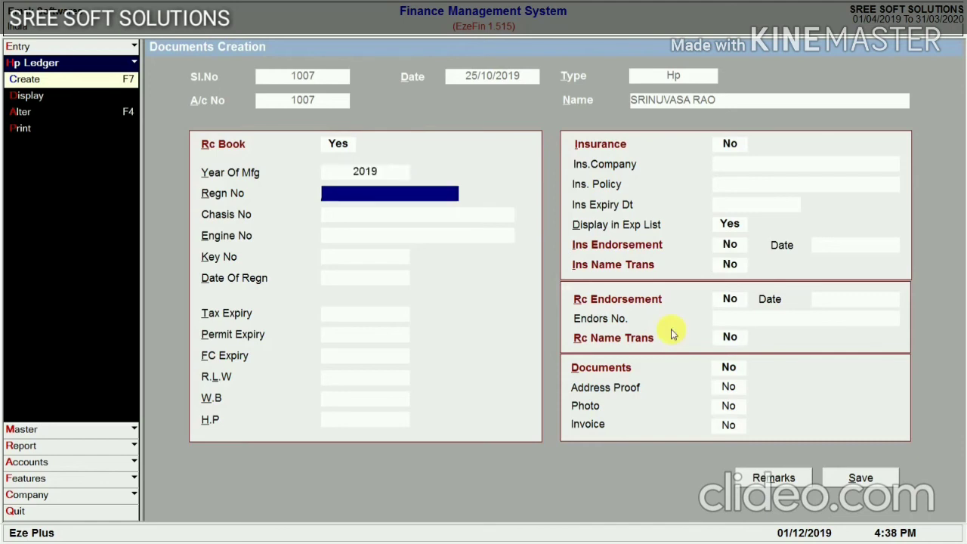
pyautogui.write('AP5WE1234')
pyautogui.press('Return')
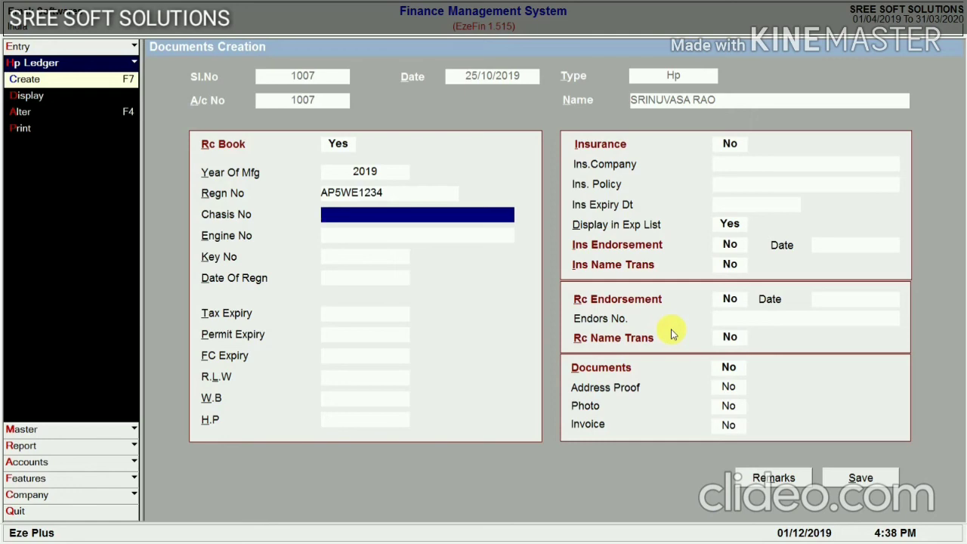
pyautogui.press('Return')
pyautogui.press('Return')
pyautogui.press('Return')
pyautogui.press('Return')
pyautogui.press('Return')
pyautogui.press('Return')
pyautogui.press('Return')
pyautogui.press('Return')
pyautogui.press('Return')
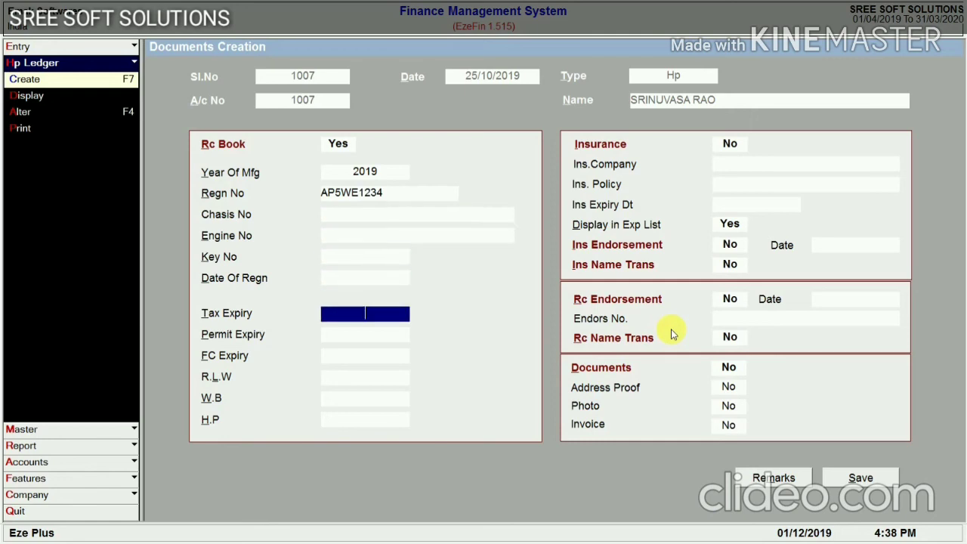
pyautogui.press('Return')
pyautogui.press('Return')
pyautogui.press('Return')
pyautogui.press('Return')
pyautogui.press('Return')
pyautogui.press('Return')
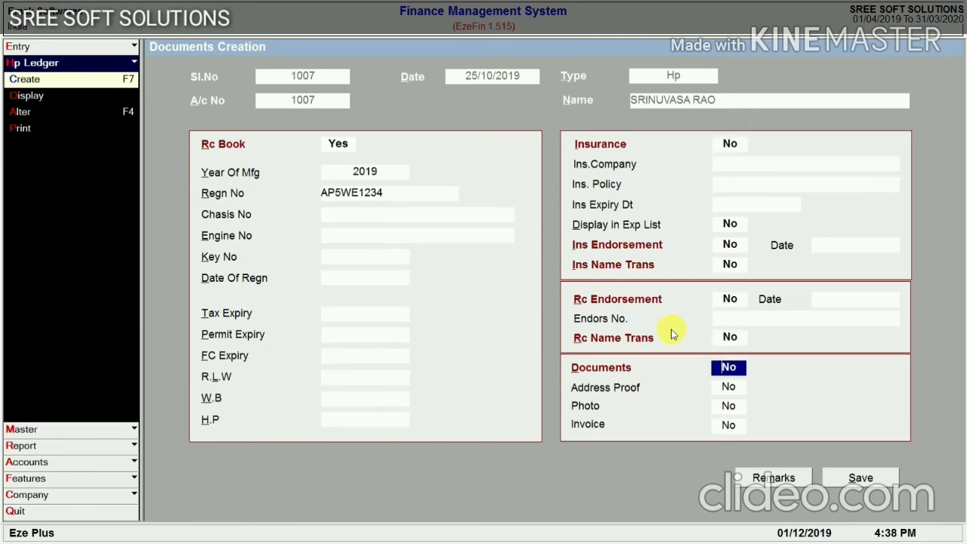
pyautogui.press('Return')
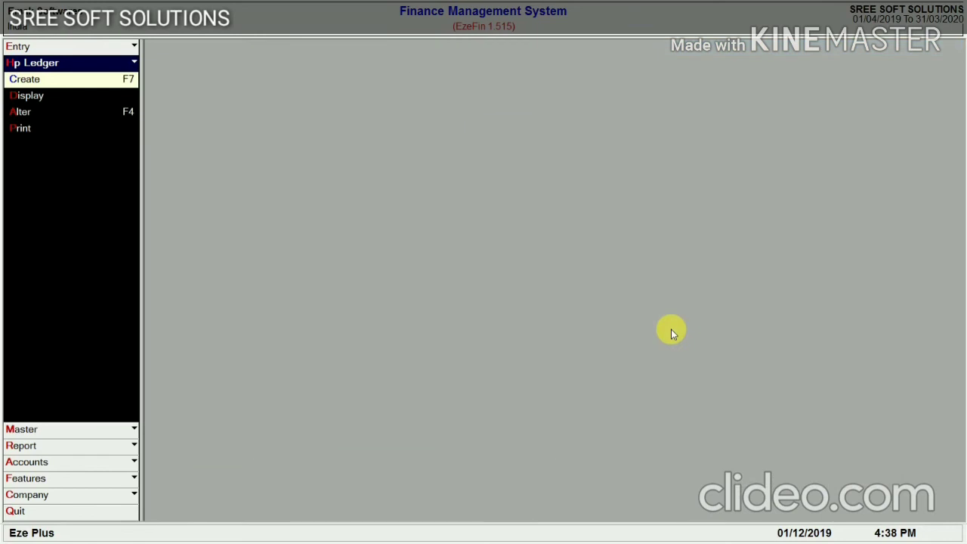
# Leave the HP ledger options and search customers whose names start with SR
pyautogui.press('Escape')
pyautogui.press('Escape')
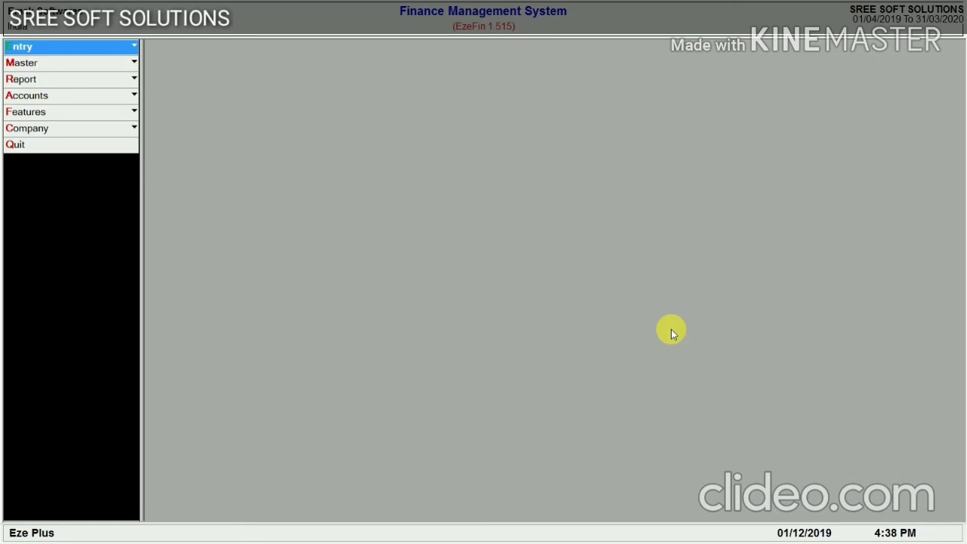
pyautogui.press('F2')
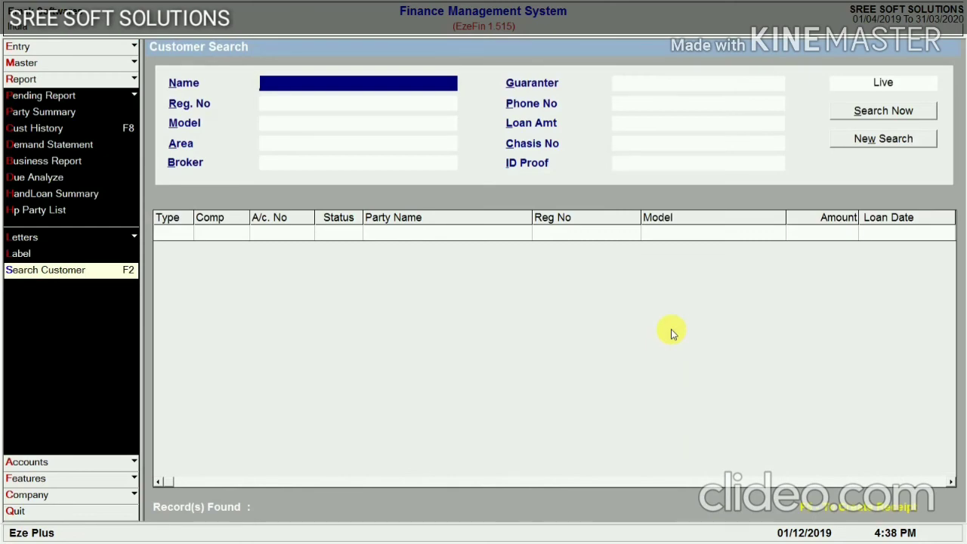
pyautogui.write('SR')
pyautogui.press('Return')
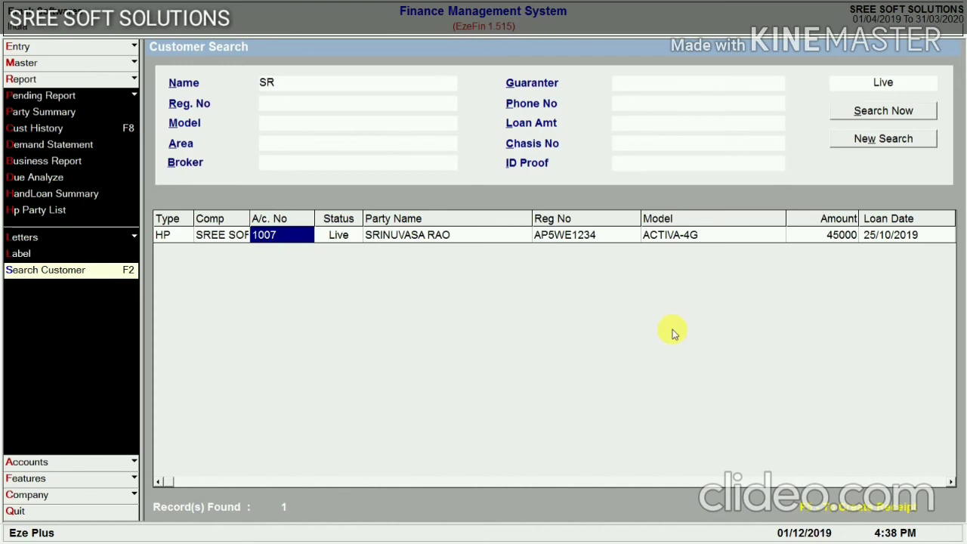
# Filter the search to model ACCESS and area RAJAHAMUNDRY, leaving other criteria blank
pyautogui.click(300, 104)
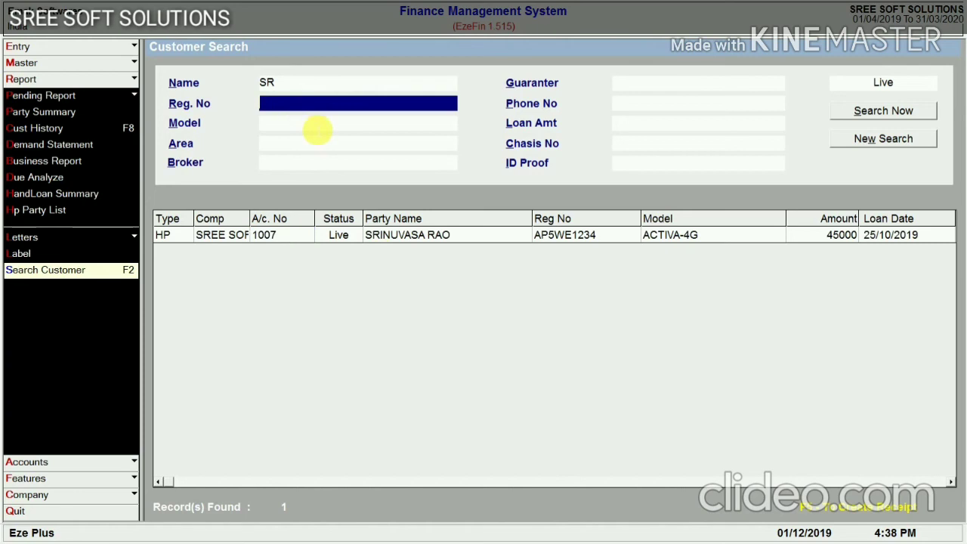
pyautogui.press('Return')
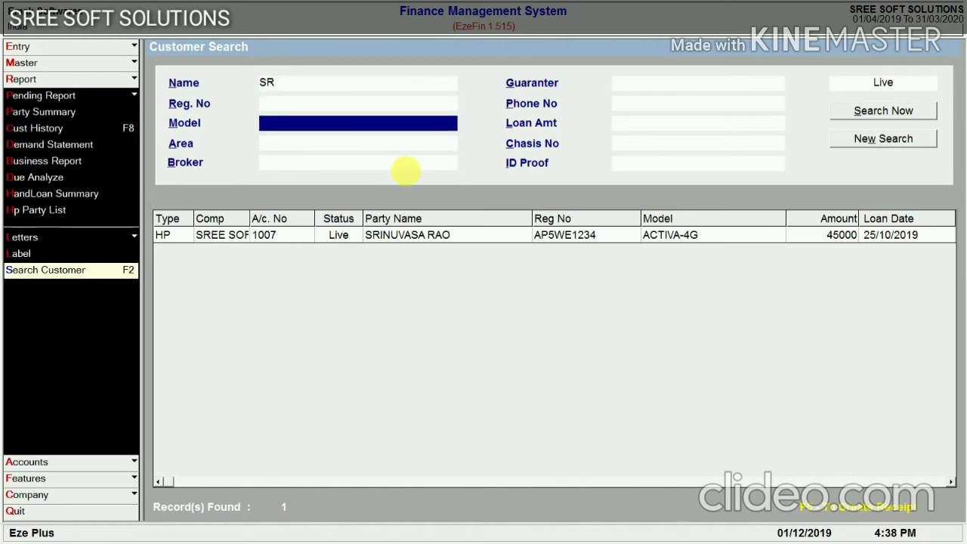
pyautogui.press('Return')
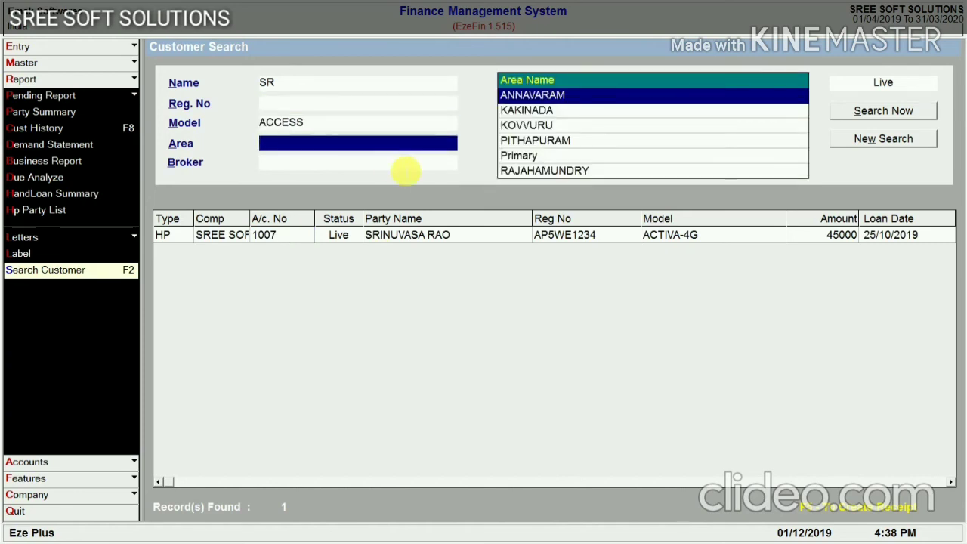
pyautogui.press('Down')
pyautogui.press('Down')
pyautogui.press('Down')
pyautogui.press('Down')
pyautogui.press('Down')
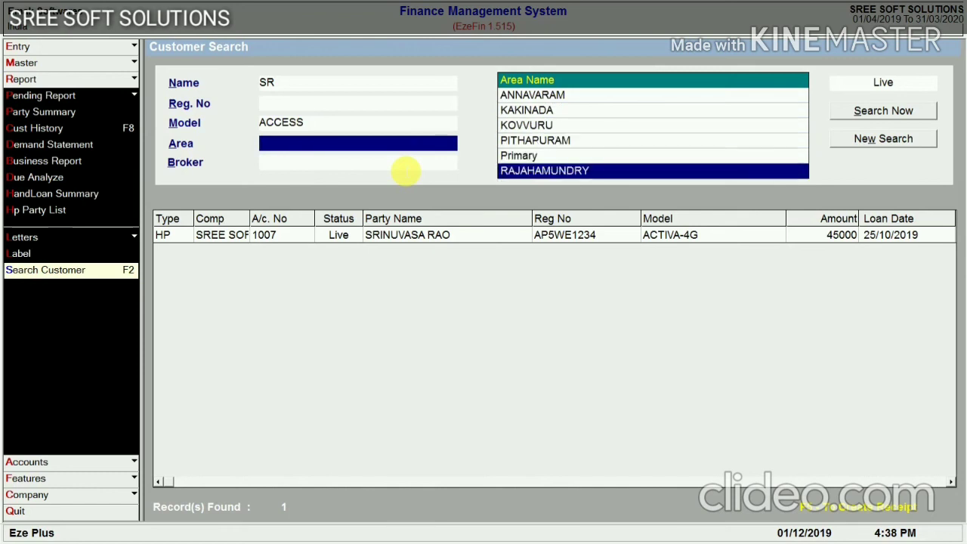
pyautogui.press('Return')
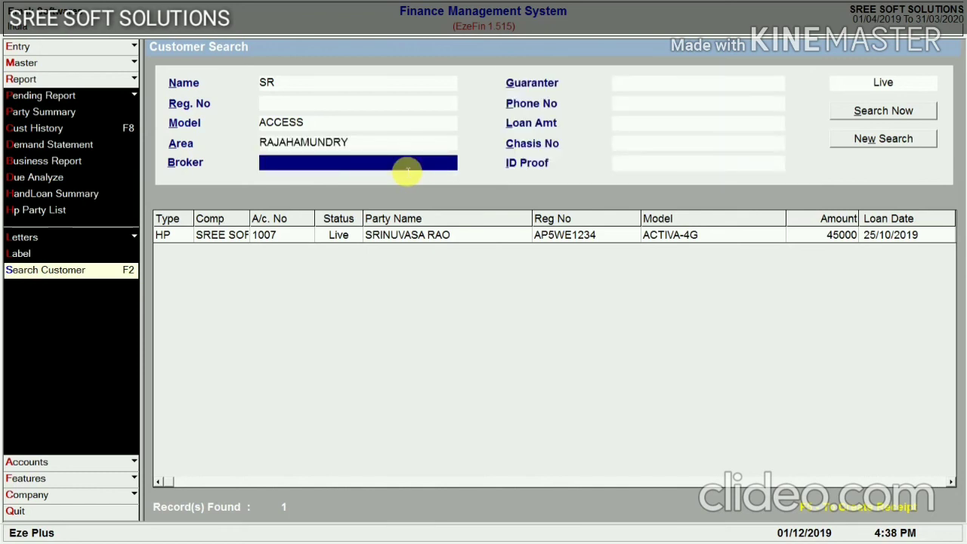
pyautogui.press('Return')
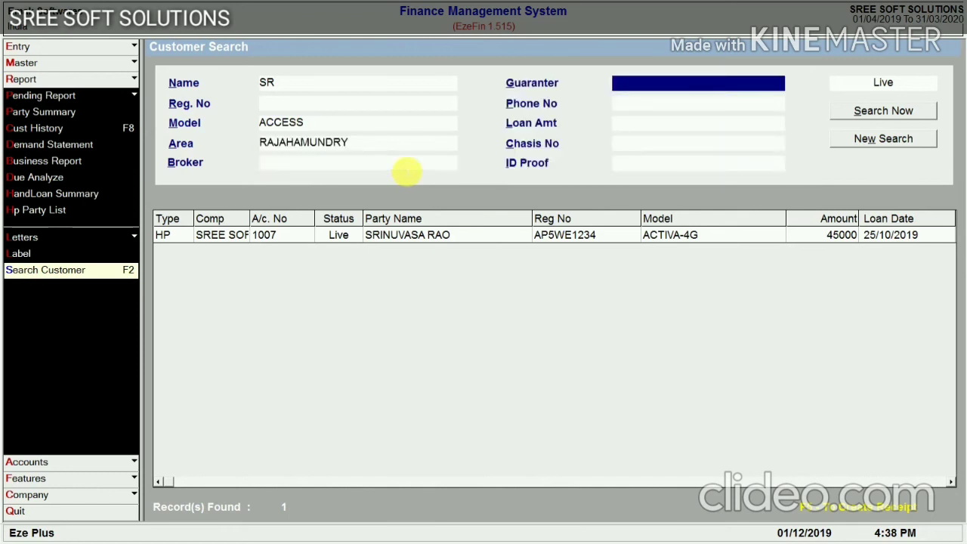
pyautogui.press('Return')
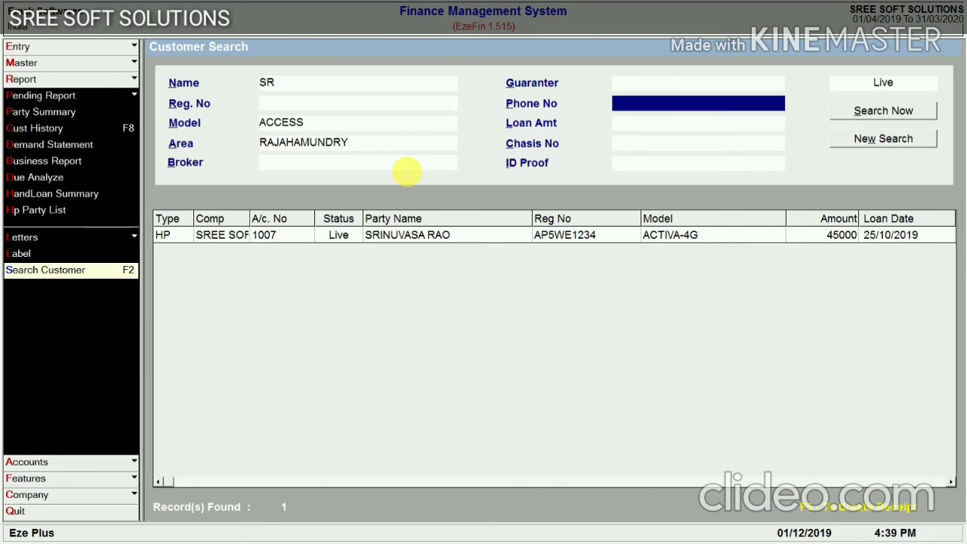
# Select account 1007 in the results, then close the customer search
pyautogui.click(305, 237)
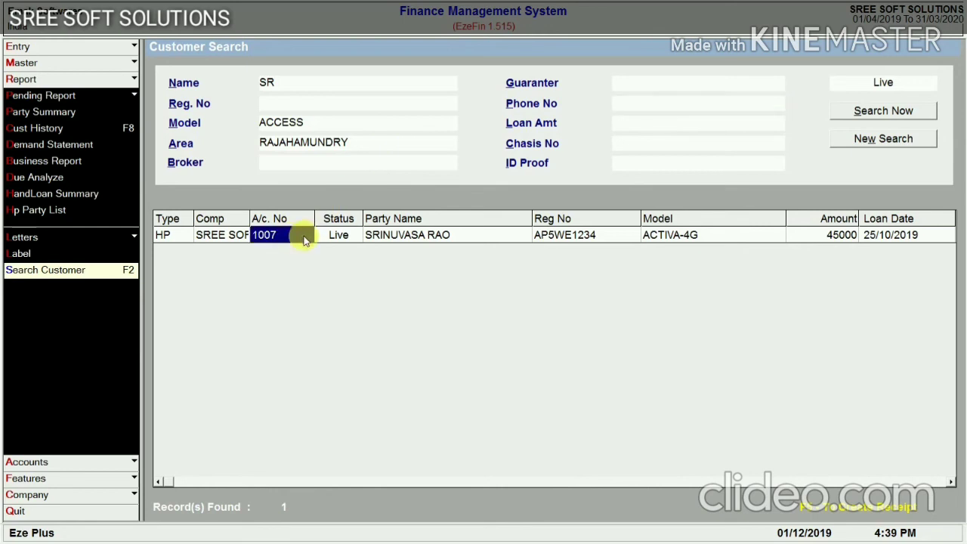
pyautogui.press('Right')
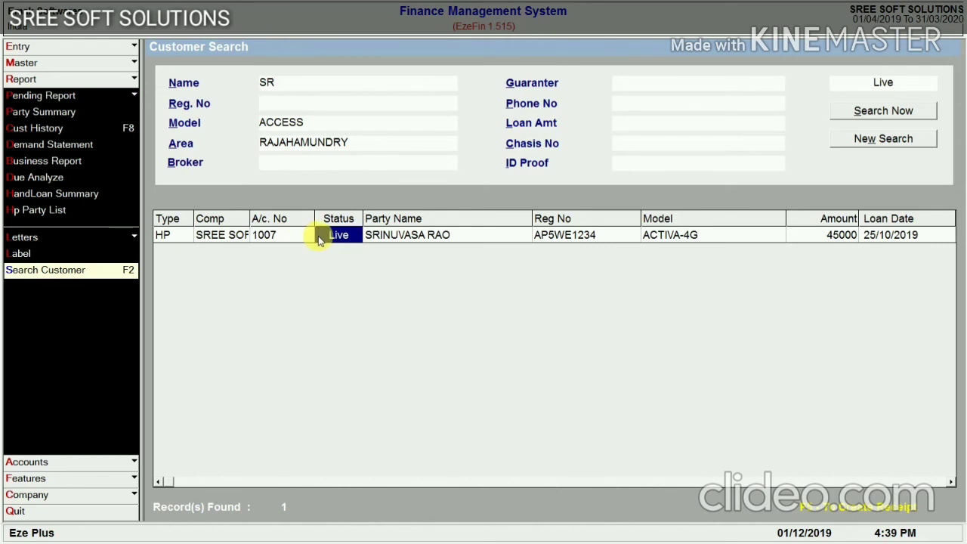
pyautogui.press('Escape')
pyautogui.press('Escape')
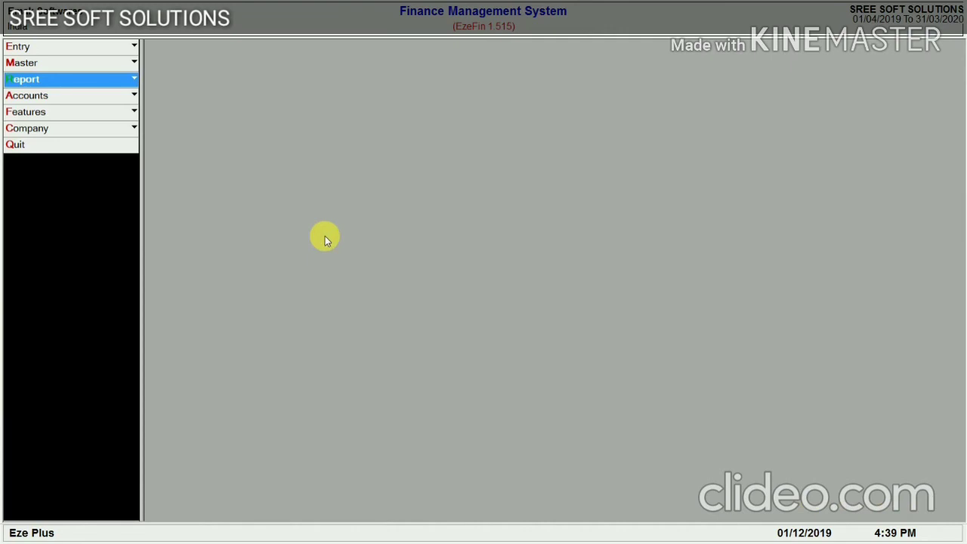
# Create HP receipt 7204 for the customer's loan 1007, showing due 2775.00 plus 60.00 default
pyautogui.press('F5')
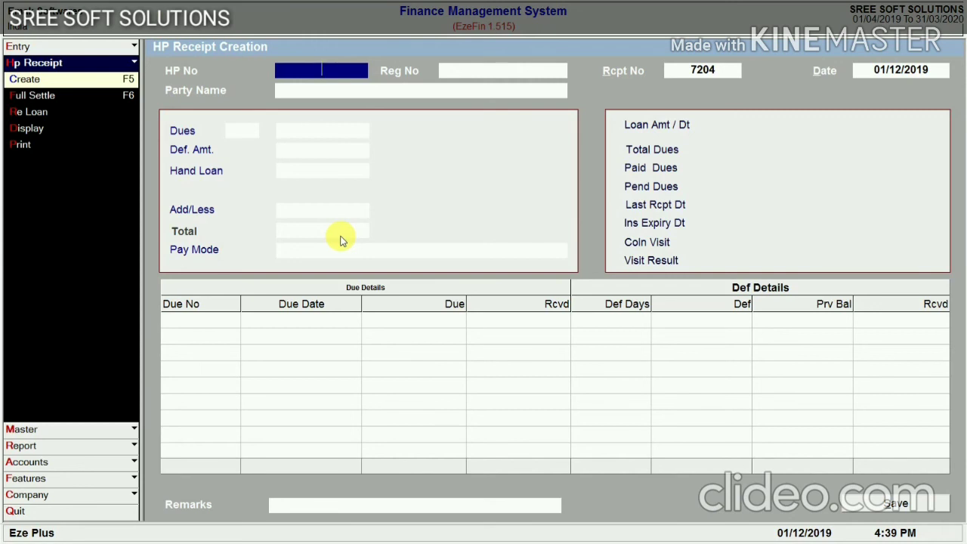
pyautogui.press('Return')
pyautogui.press('Return')
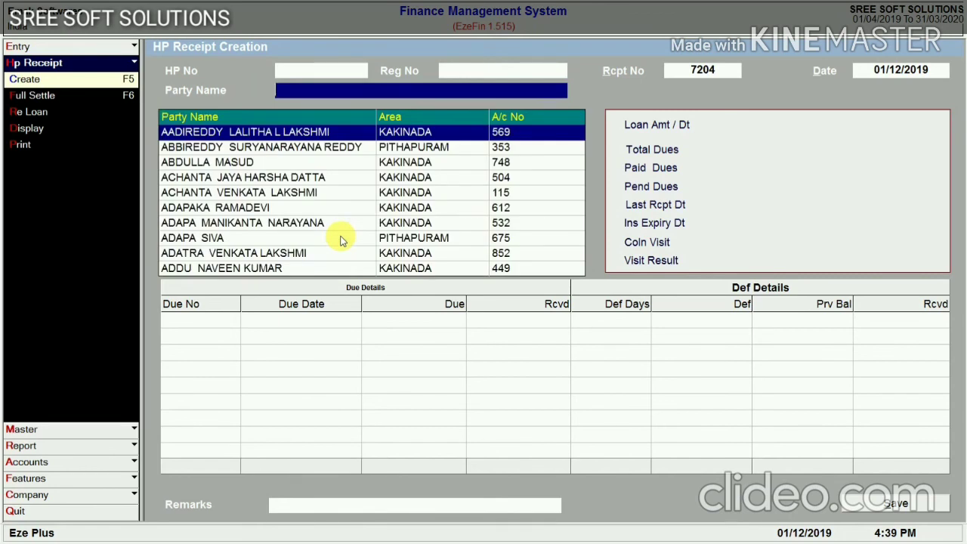
pyautogui.write('SRIN')
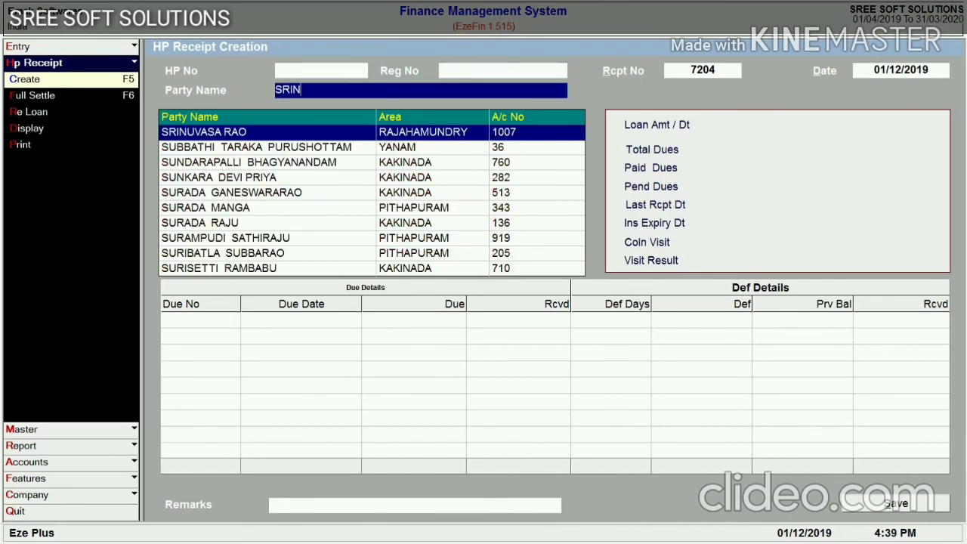
pyautogui.press('Return')
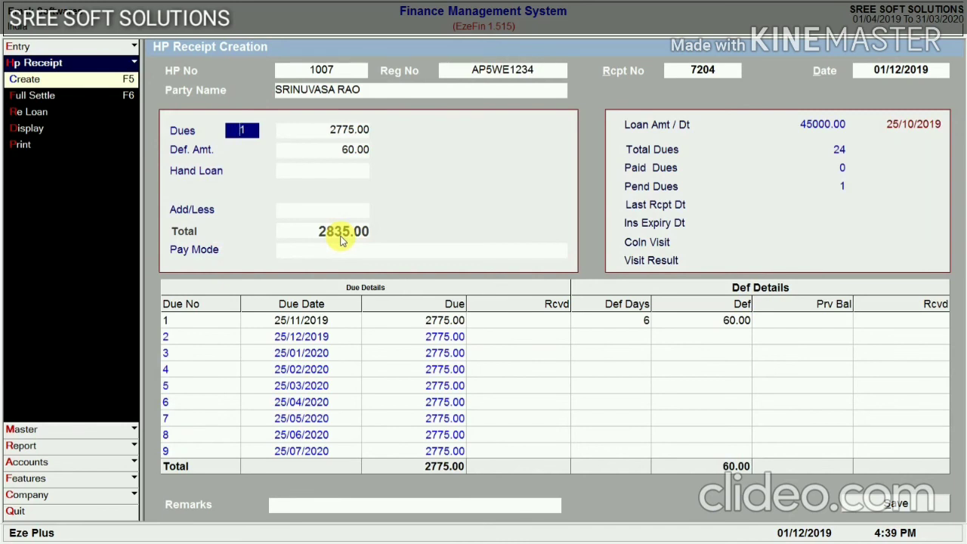
# Review the first due's 2775.00 amount and its 60.00 penalty on the receipt
pyautogui.press('Return')
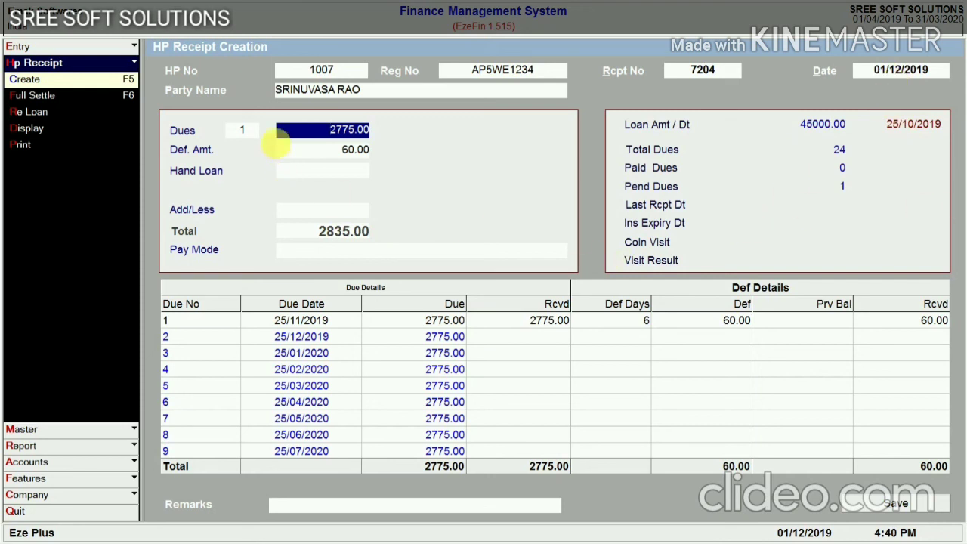
pyautogui.click(643, 322)
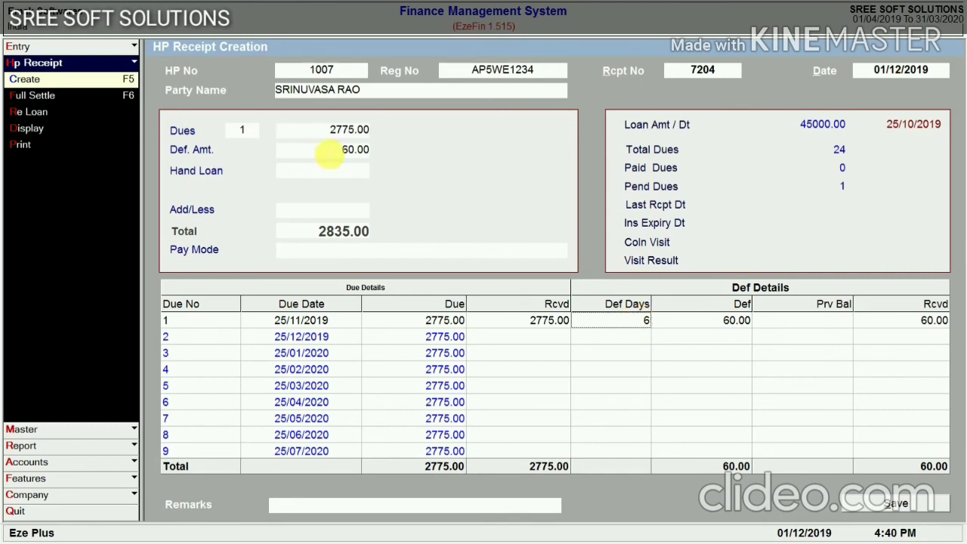
pyautogui.click(330, 153)
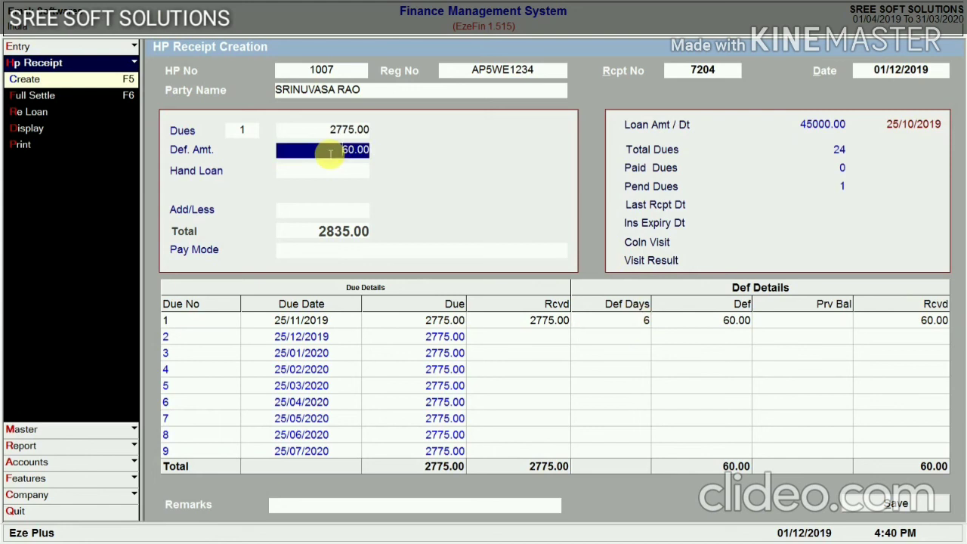
pyautogui.click(342, 129)
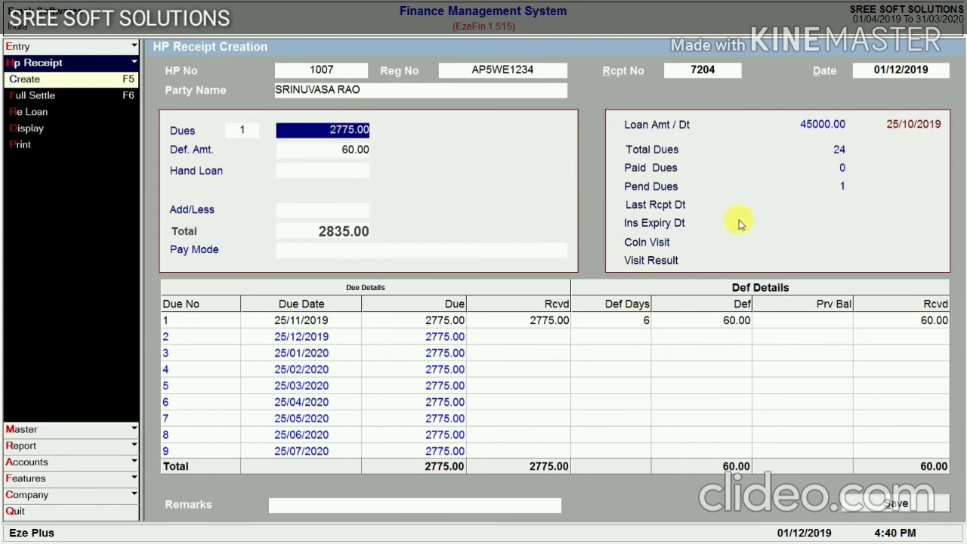
pyautogui.press('Return')
pyautogui.press('Return')
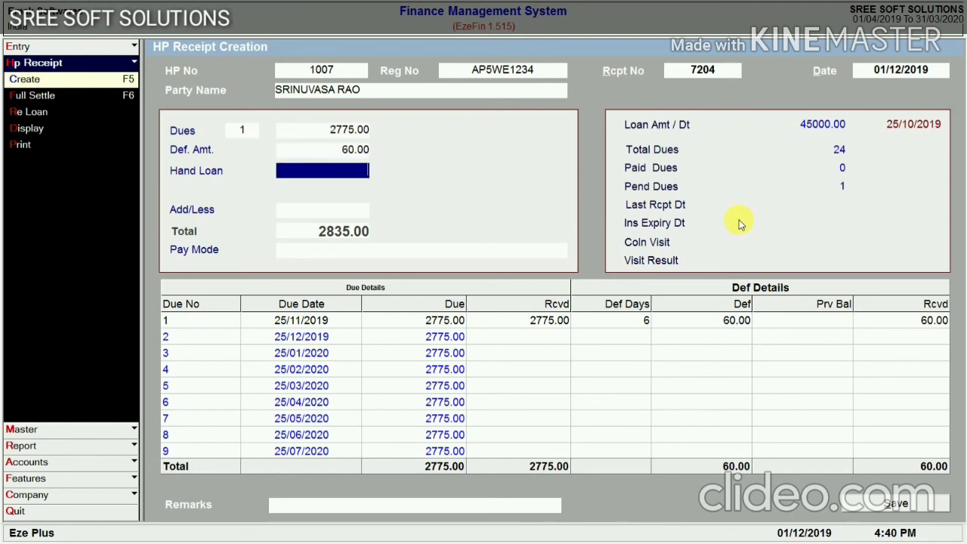
pyautogui.press('Up')
pyautogui.press('Up')
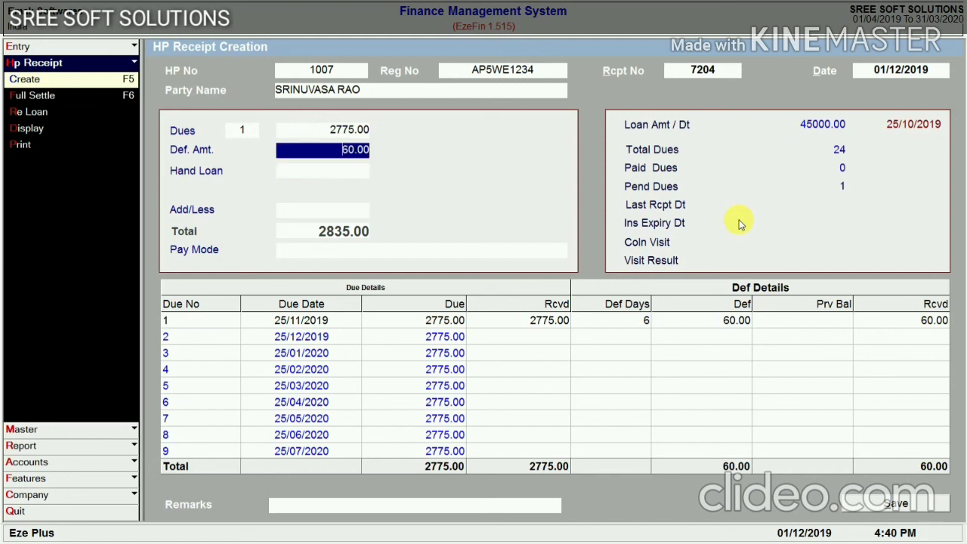
# Try 2500 and then 3000 as the amount received
pyautogui.write('25000')
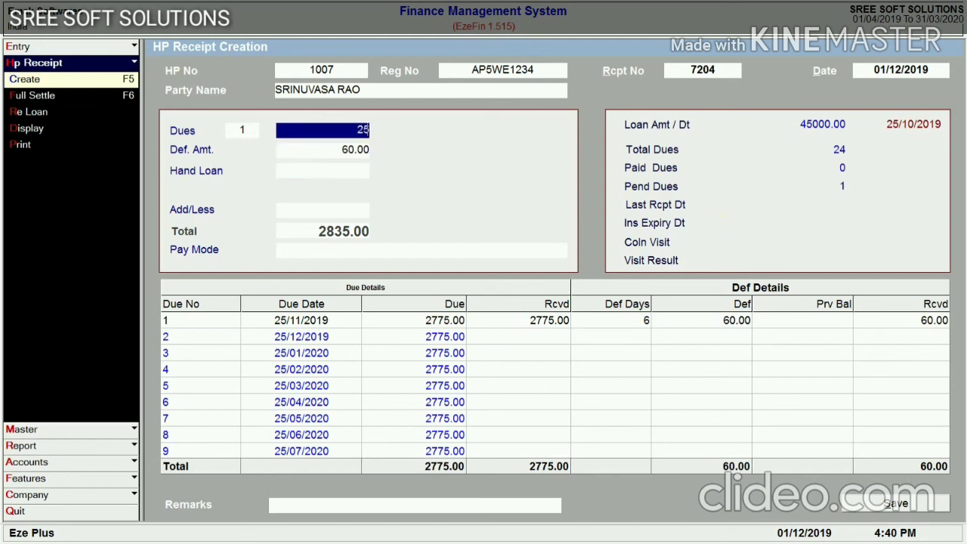
pyautogui.press('BackSpace')
pyautogui.press('Return')
pyautogui.press('Return')
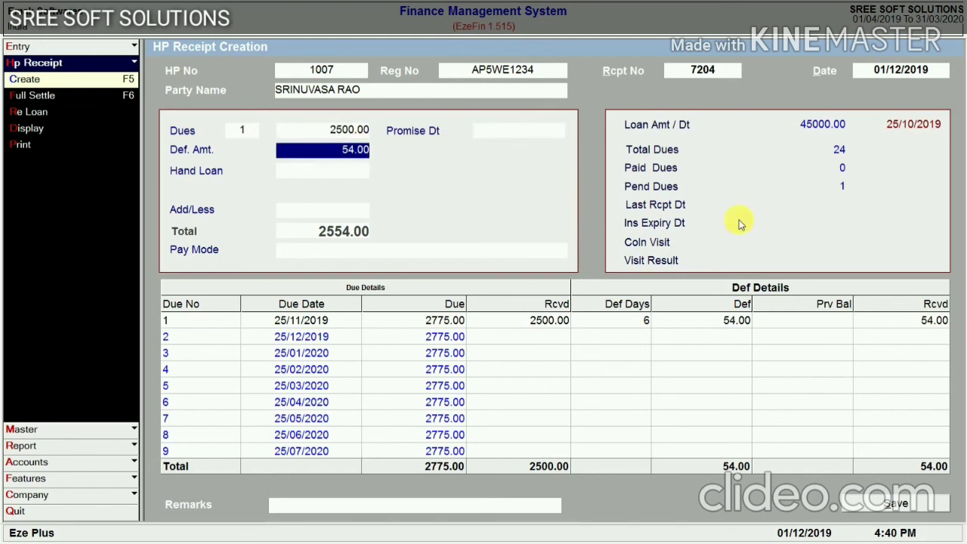
pyautogui.press('Up')
pyautogui.press('Up')
pyautogui.write('3000')
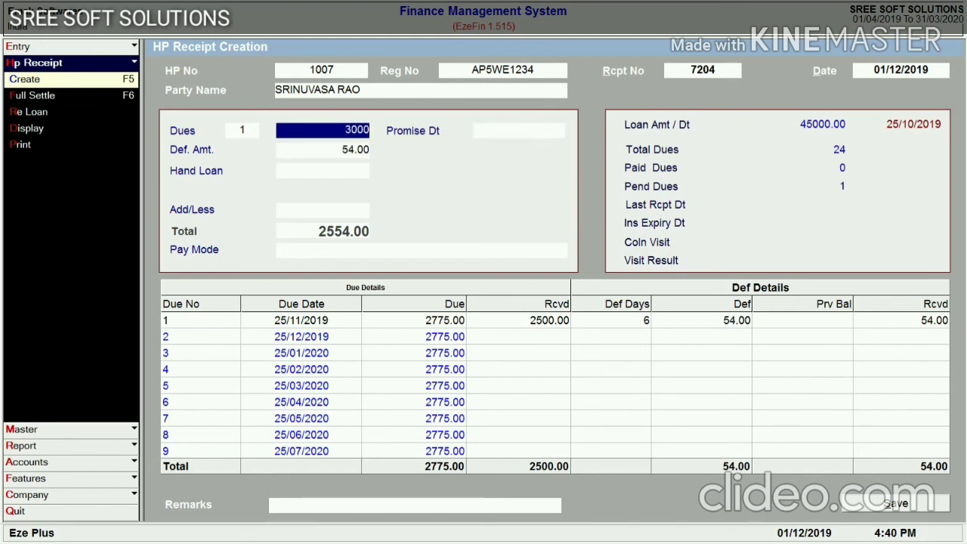
pyautogui.press('Return')
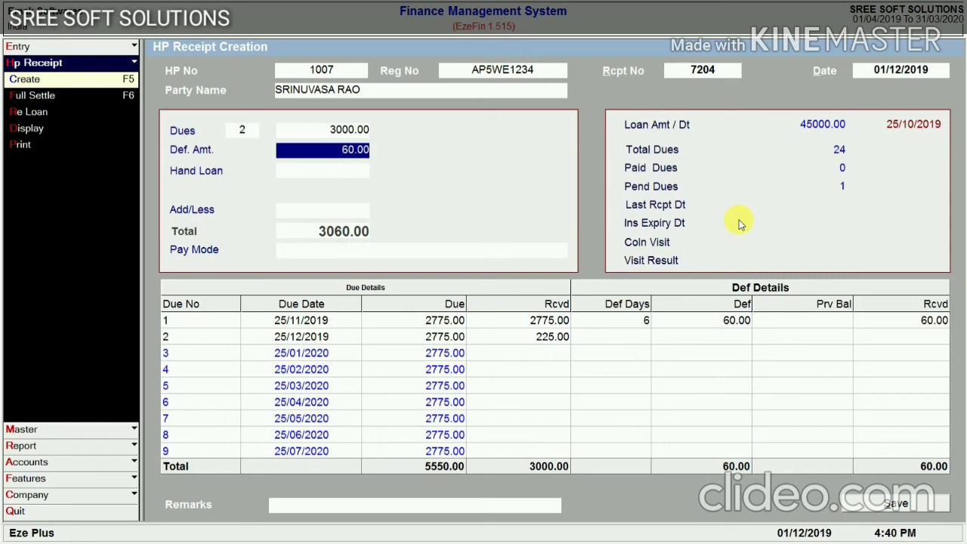
# Set the amount received to 2775 and pay from Cash A/c
pyautogui.hotkey('shift', 'Tab')
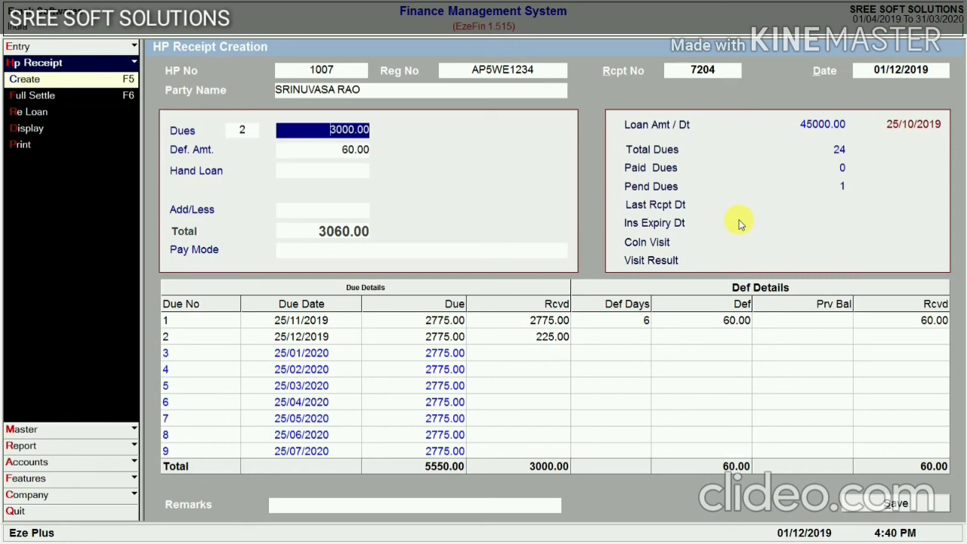
pyautogui.write('2775')
pyautogui.press('Return')
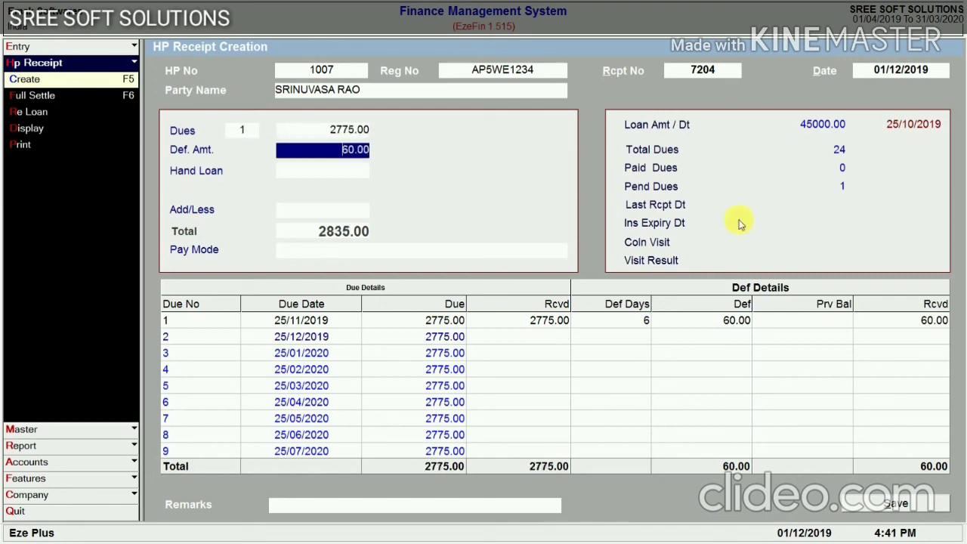
pyautogui.press('Return')
pyautogui.press('Return')
pyautogui.press('Return')
pyautogui.press('Return')
pyautogui.press('Return')
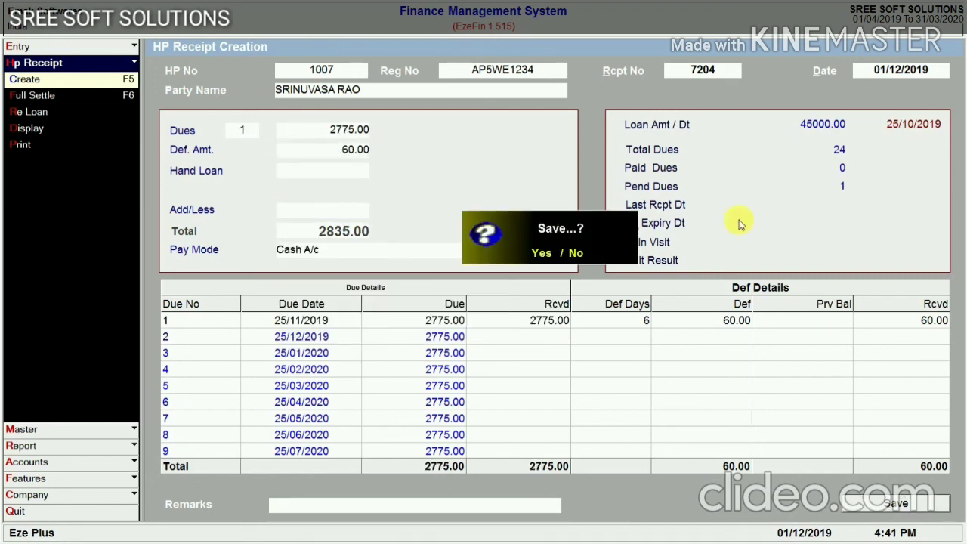
# Save receipt 7204, close the receipt form, and bring up the Dues Pending report criteria
pyautogui.press('Return')
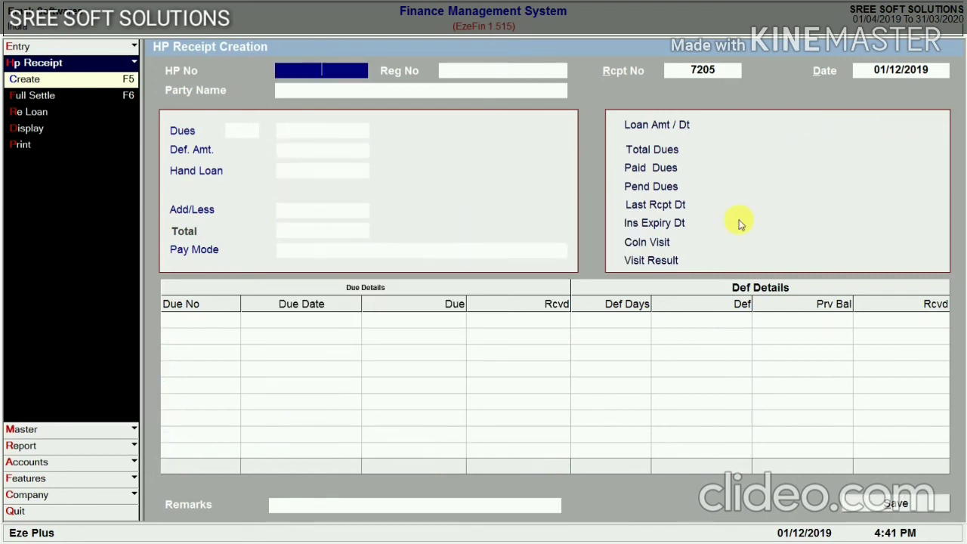
pyautogui.press('Escape')
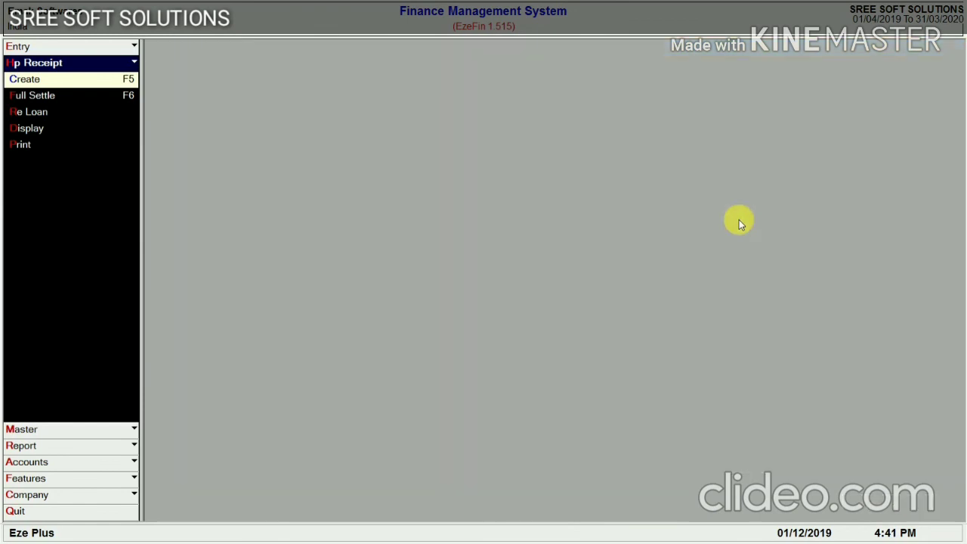
pyautogui.press('Escape')
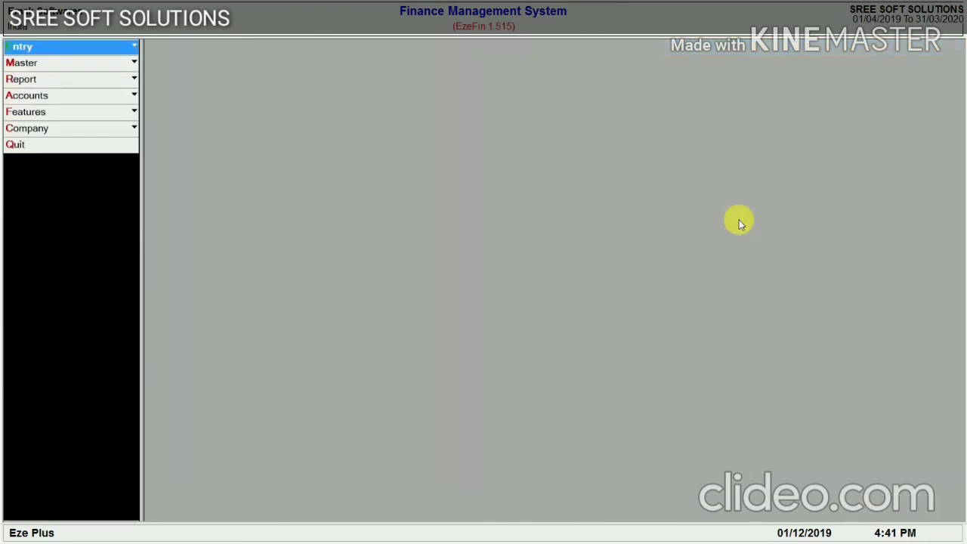
pyautogui.press('r')
pyautogui.press('Return')
pyautogui.press('Return')
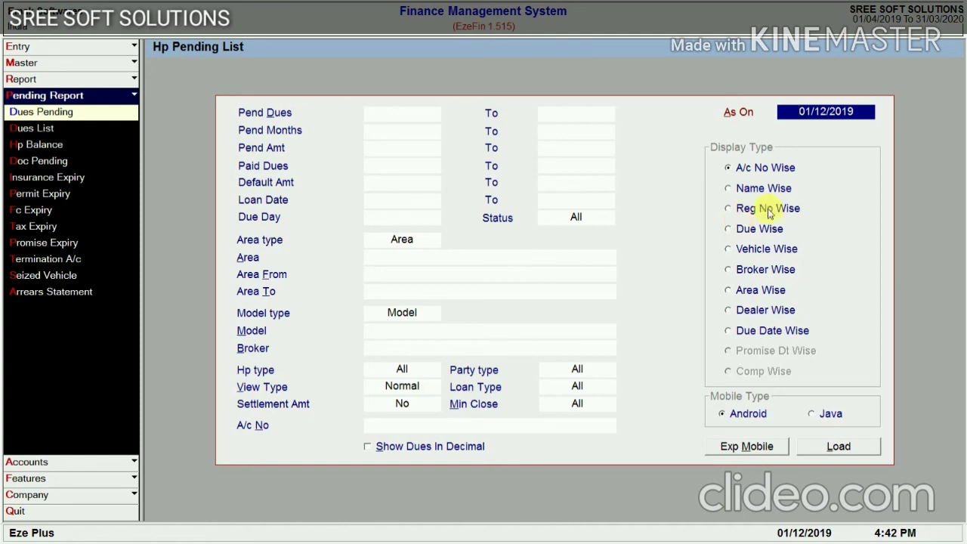
# Load the Area Wise HP dues pending list for pending dues 1 to 5
pyautogui.click(403, 116)
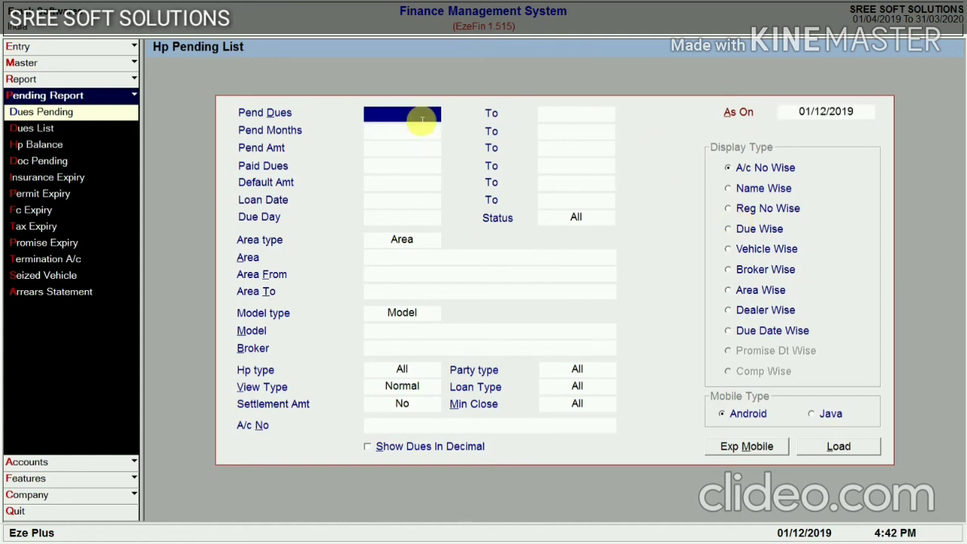
pyautogui.write('1')
pyautogui.press('Return')
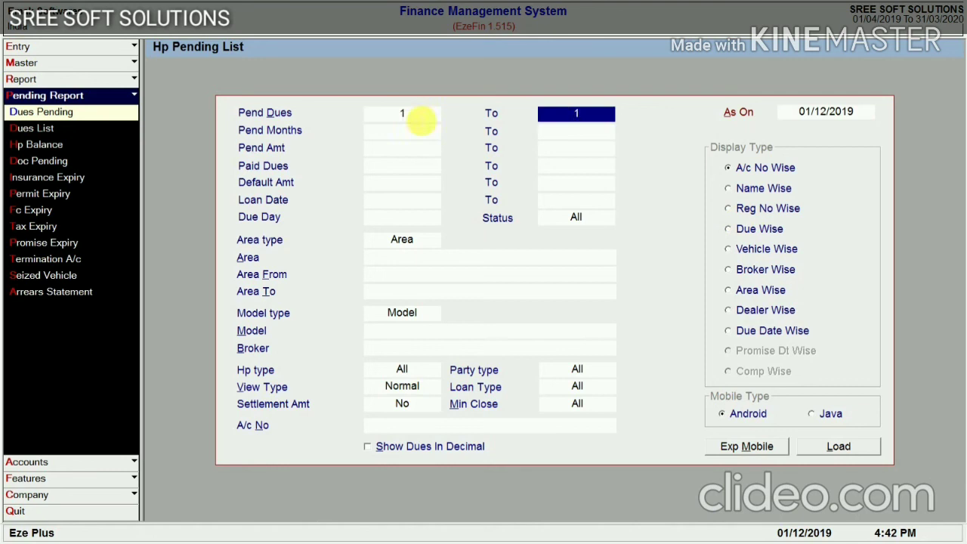
pyautogui.write('5')
pyautogui.click(729, 294)
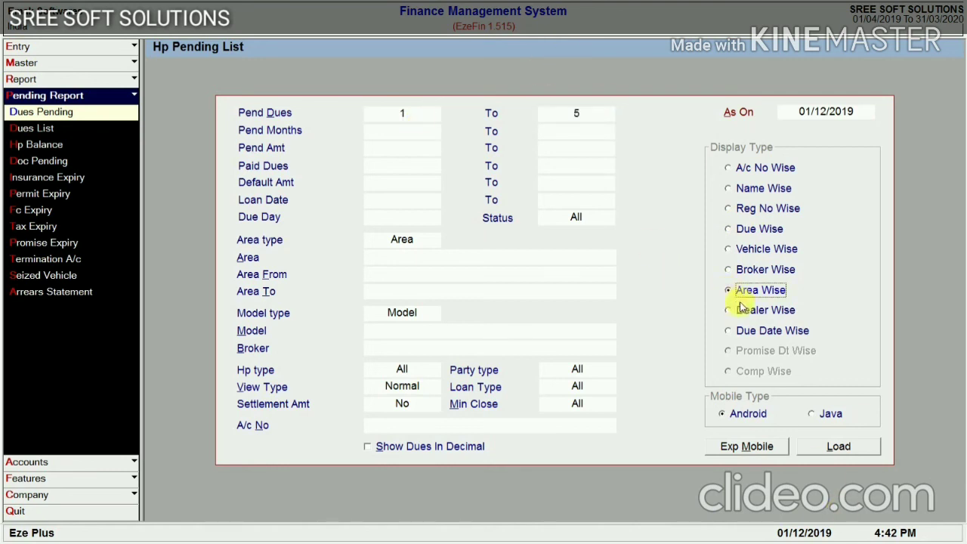
pyautogui.click(839, 450)
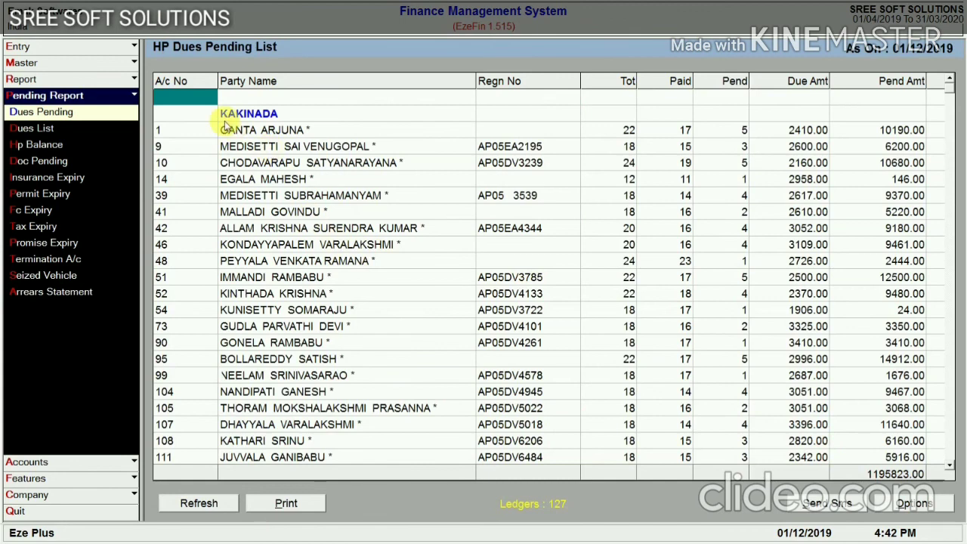
# Select account 1's row and step through its name, total, paid and pending dues counts
pyautogui.moveTo(948, 102)
pyautogui.mouseDown()
pyautogui.moveTo(963, 219)
pyautogui.moveTo(959, 371)
pyautogui.moveTo(958, 87)
pyautogui.mouseUp()
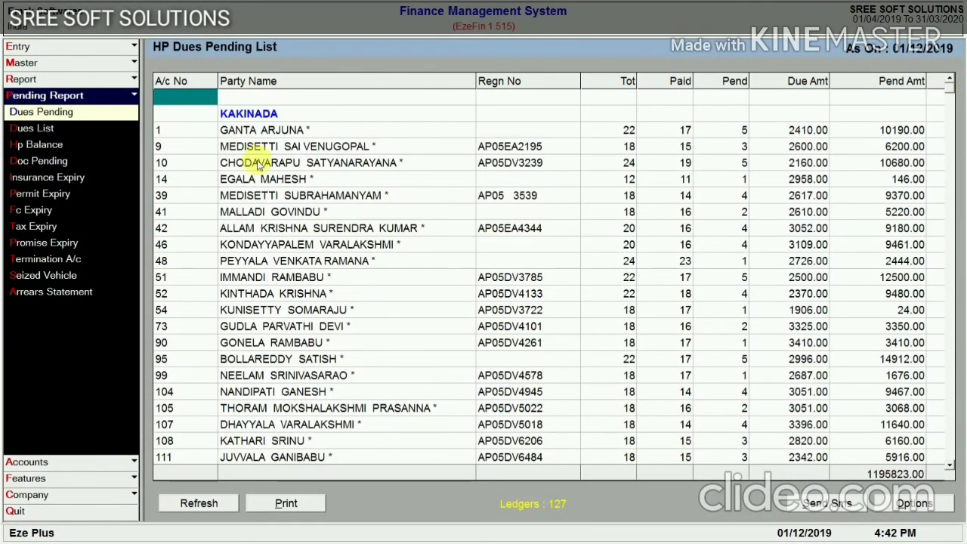
pyautogui.click(182, 133)
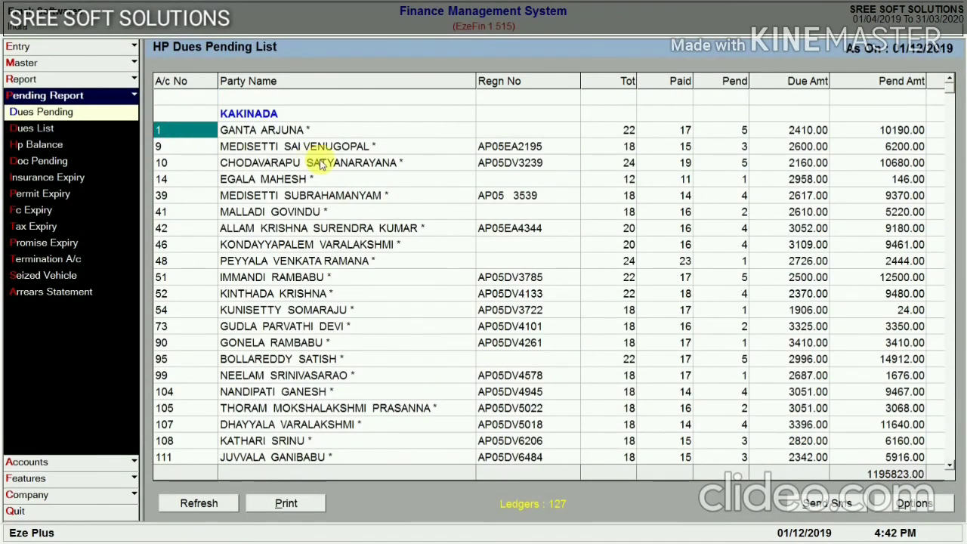
pyautogui.press('Right')
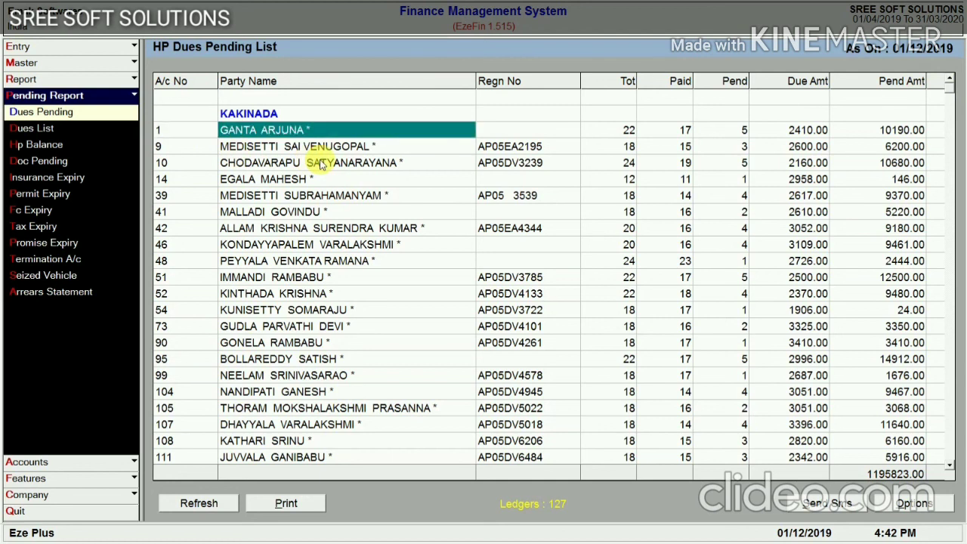
pyautogui.press('Right')
pyautogui.press('Right')
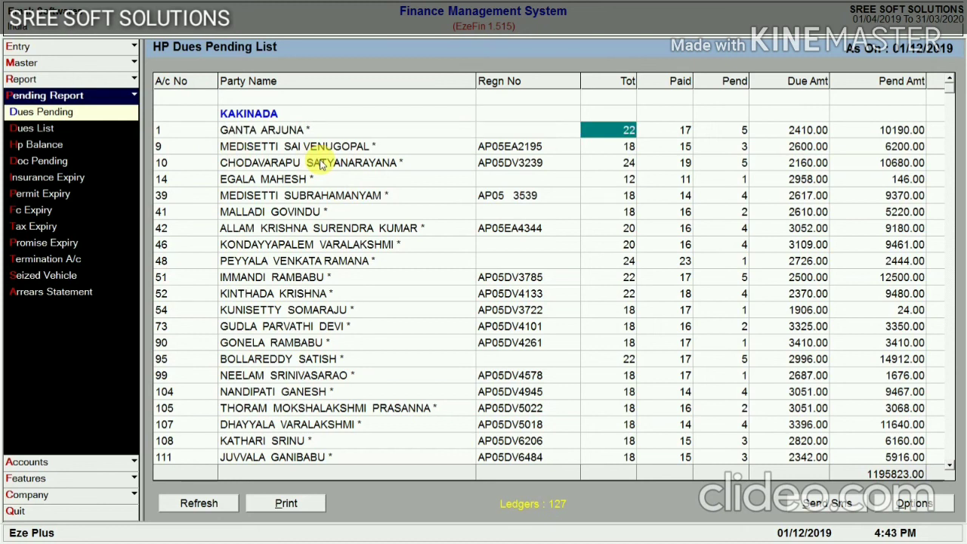
pyautogui.press('Right')
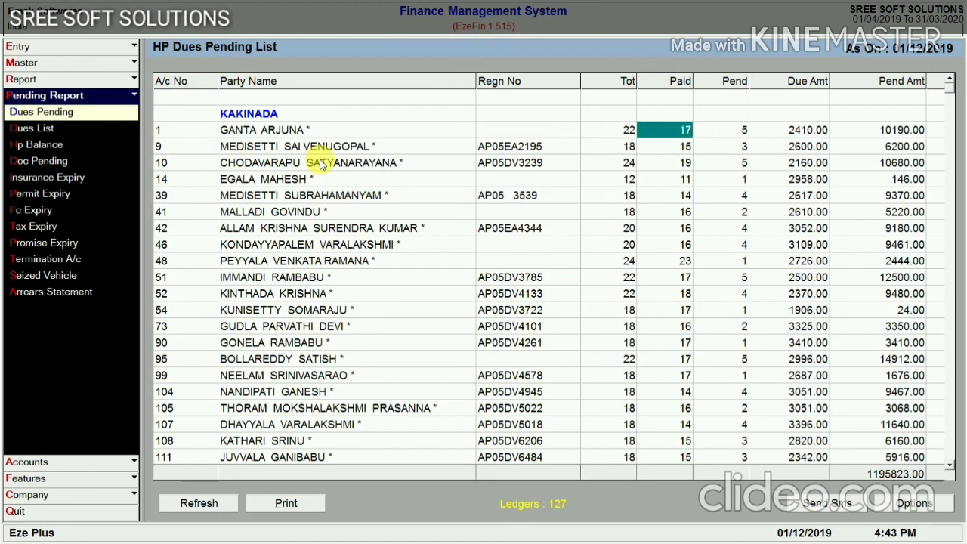
pyautogui.press('Right')
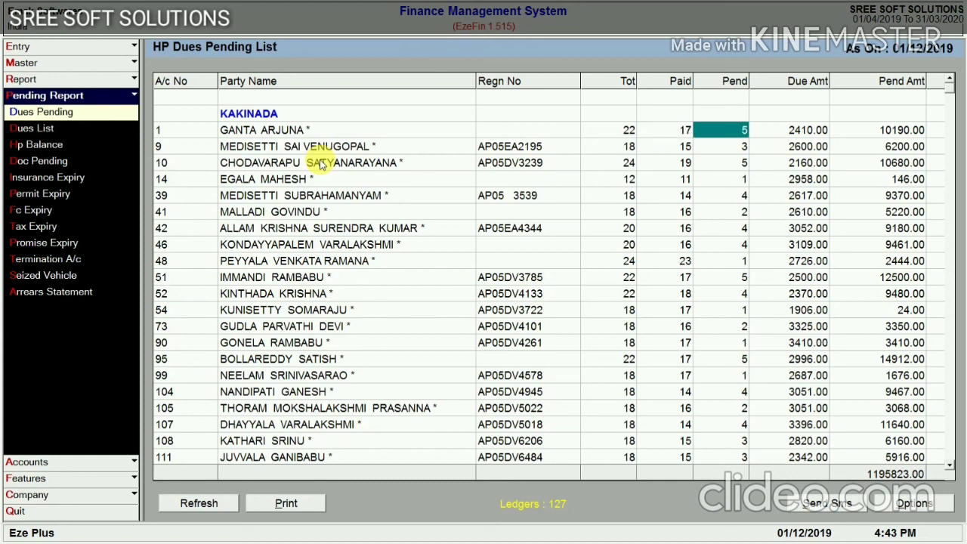
pyautogui.press('Right')
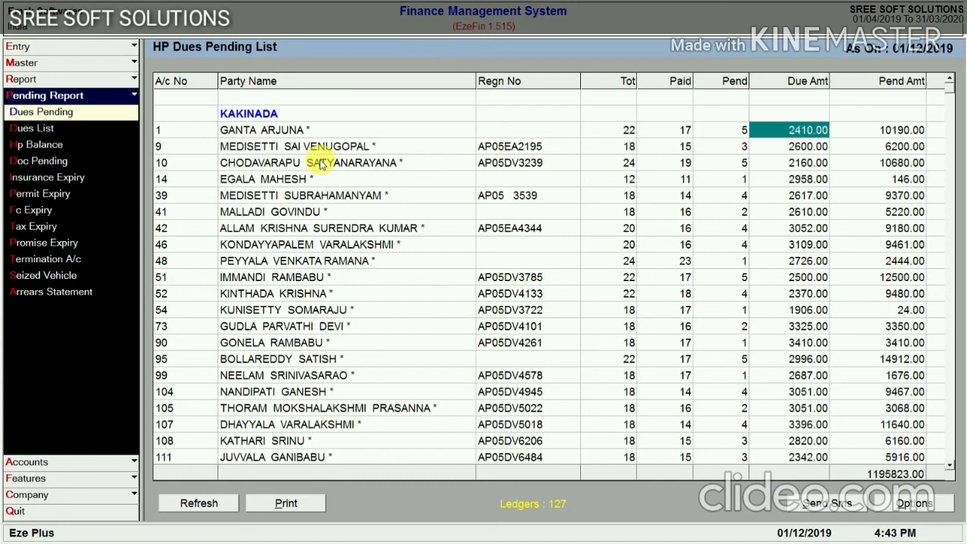
# Continue across account 1's pending, default and hand loan amounts to last receipt date and mobile
pyautogui.press('Left')
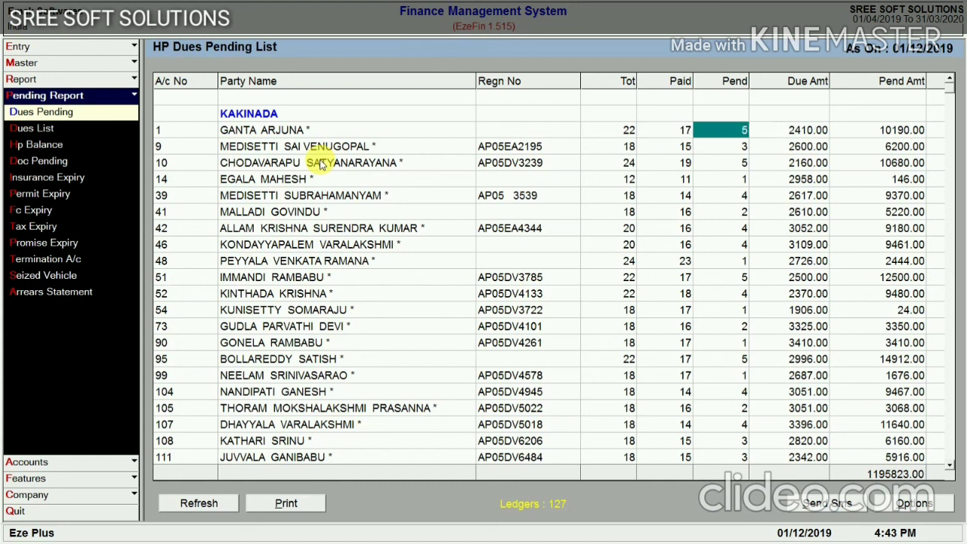
pyautogui.press('Right')
pyautogui.press('Right')
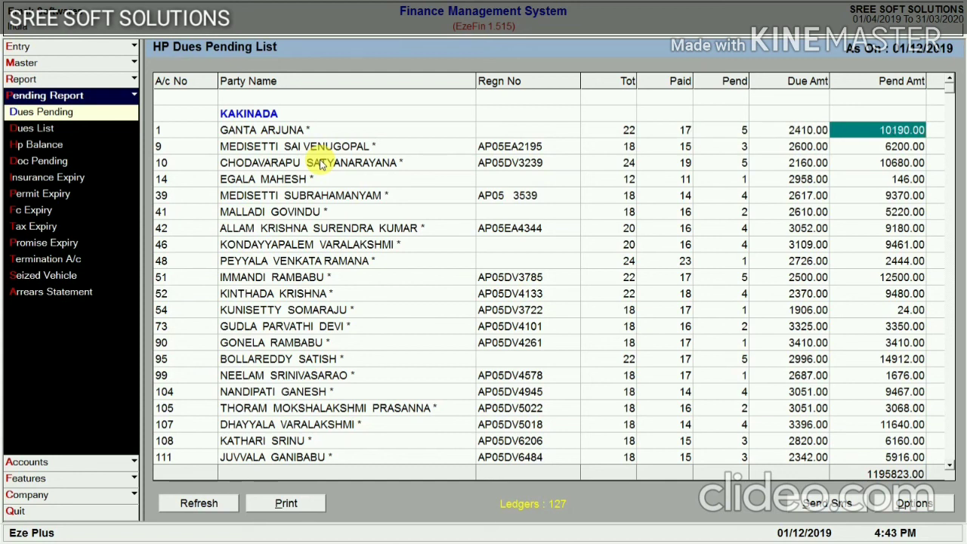
pyautogui.press('Right')
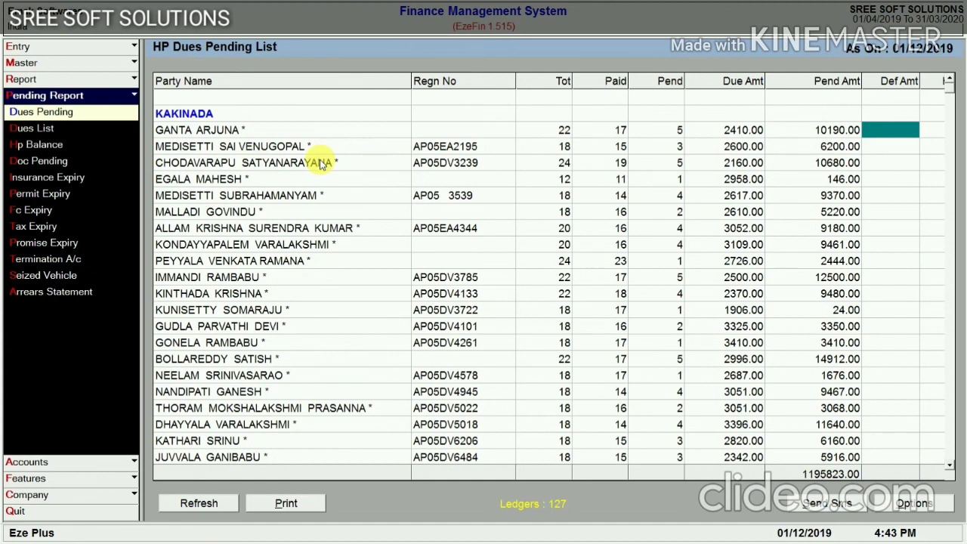
pyautogui.press('Right')
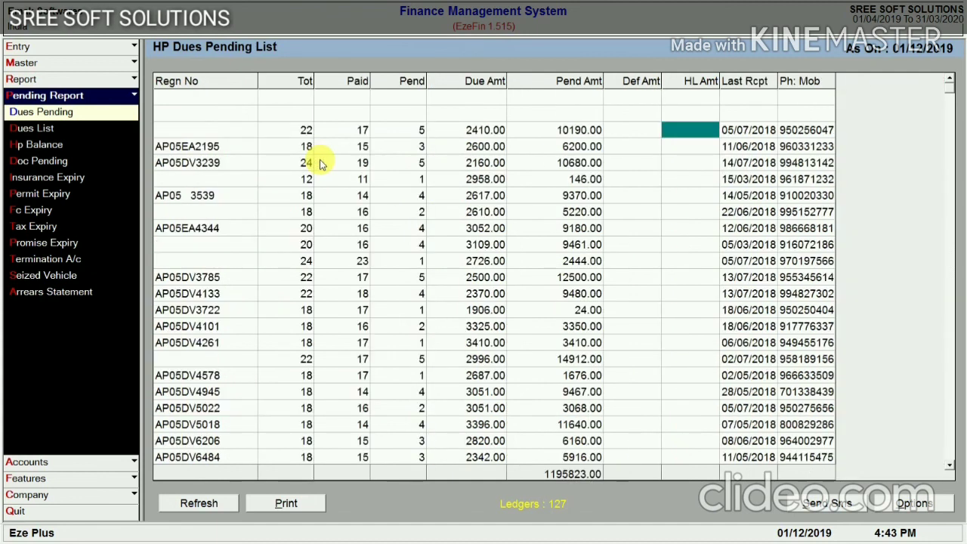
pyautogui.press('Right')
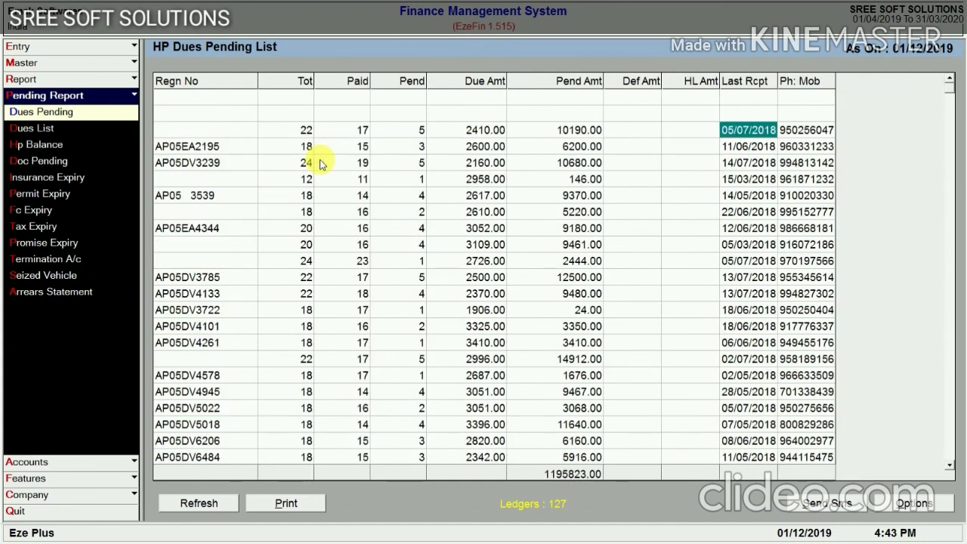
pyautogui.press('Right')
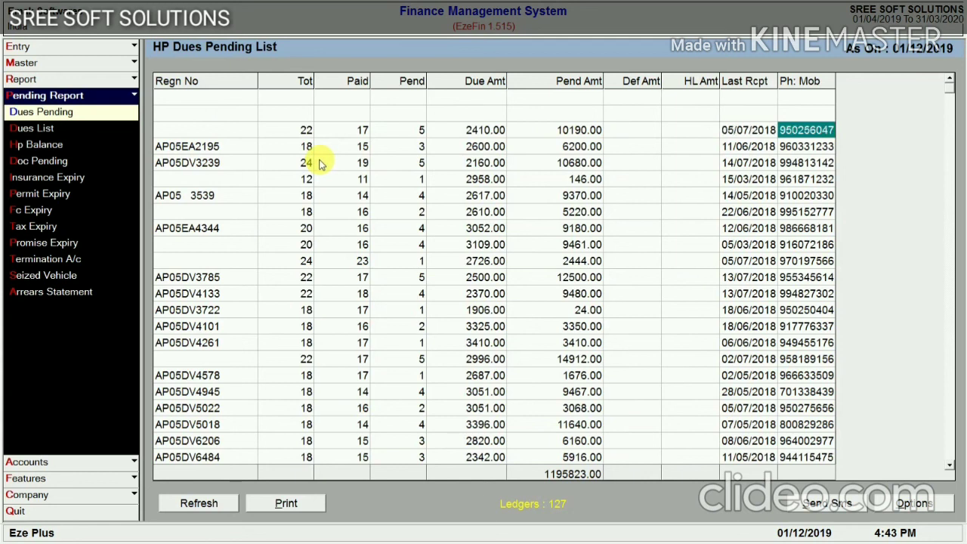
# Unhide the report's hidden columns, restoring Party Name, and return to the A/c No column
pyautogui.rightClick(574, 83)
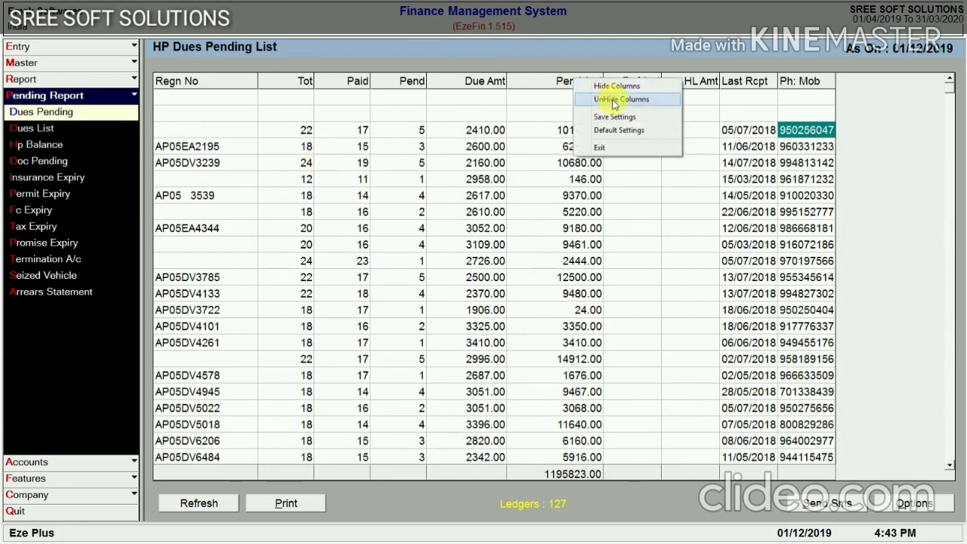
pyautogui.click(615, 101)
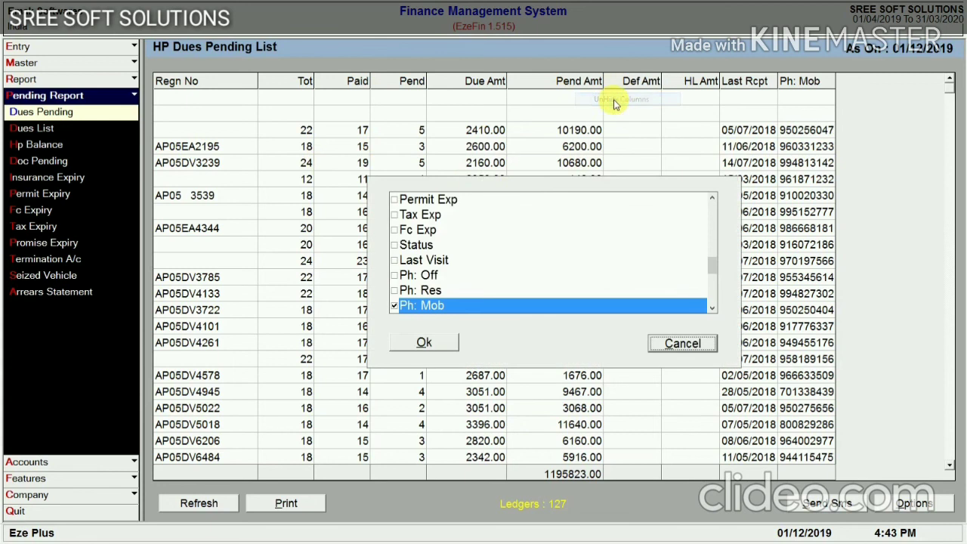
pyautogui.click(426, 344)
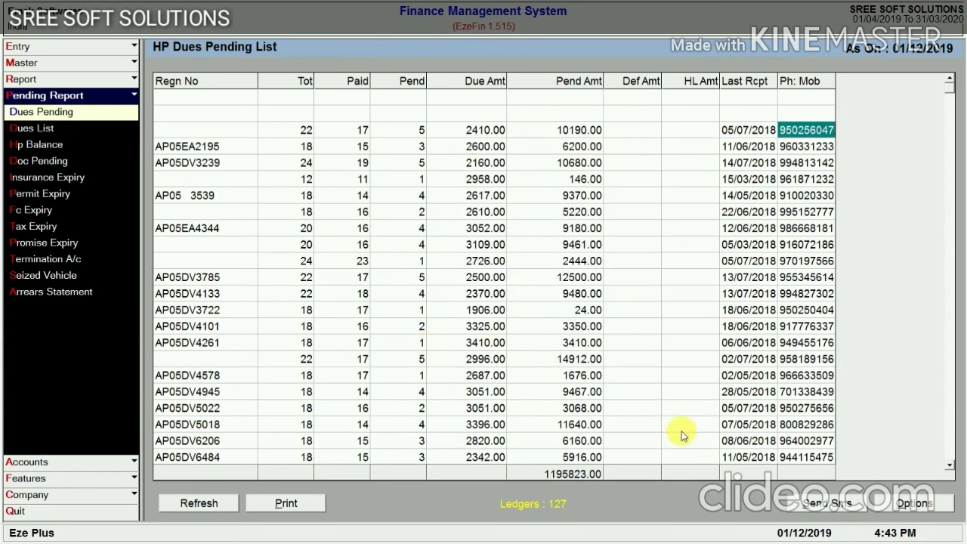
pyautogui.press('Home')
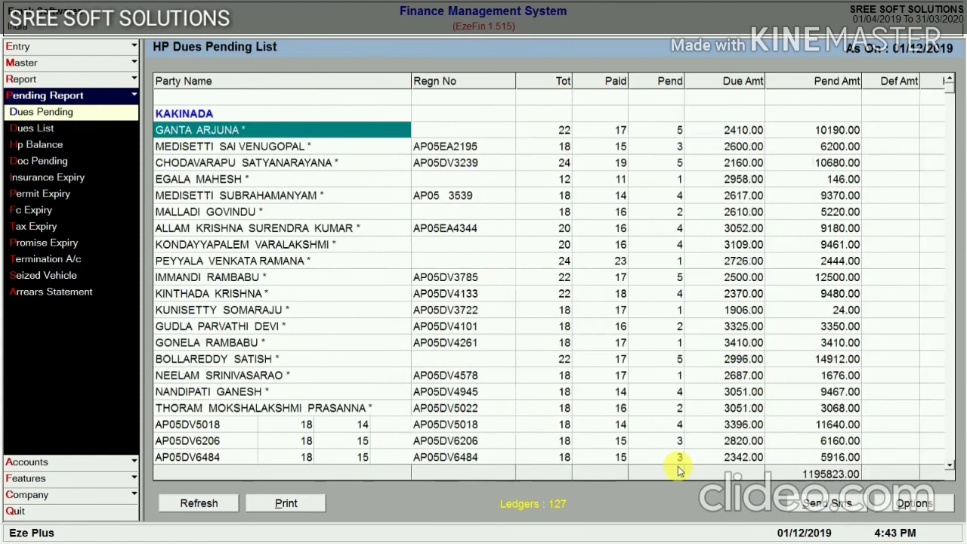